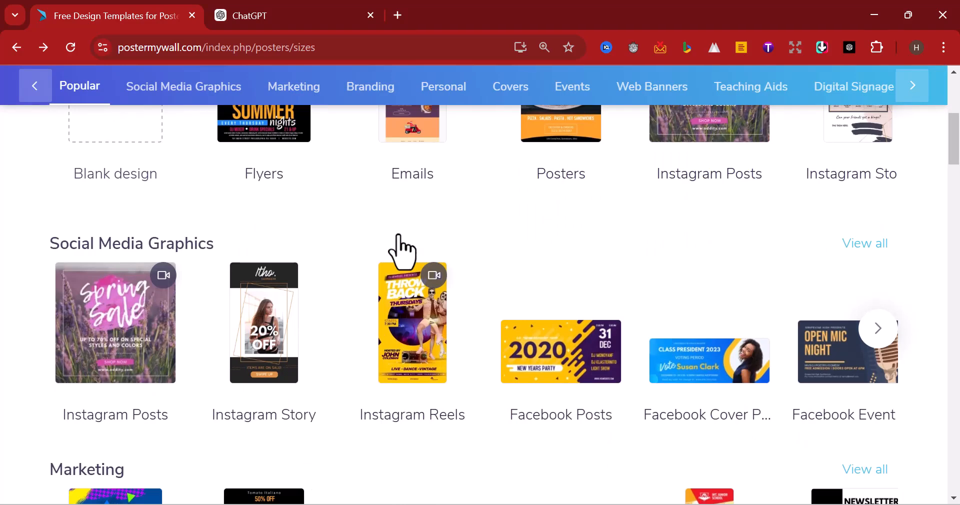
- Look through the template categories on the Discover templates page, from Social Media Graphics down to Short Videos
scroll(375, 205, "down", 3)
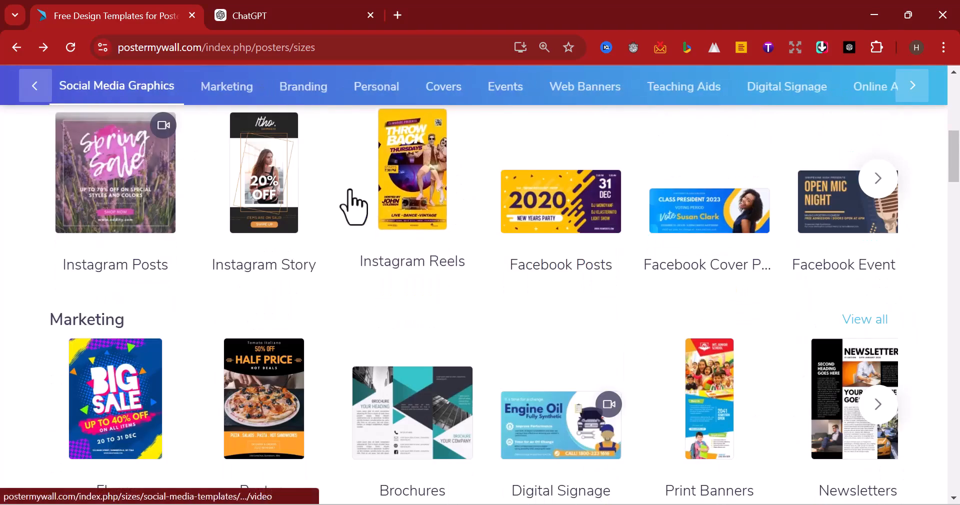
scroll(328, 224, "down", 5)
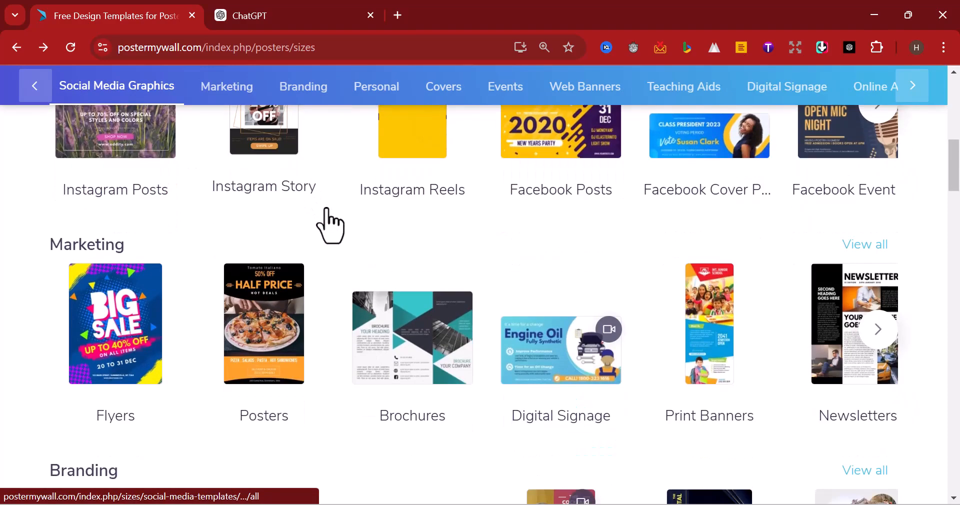
scroll(346, 231, "down", 3)
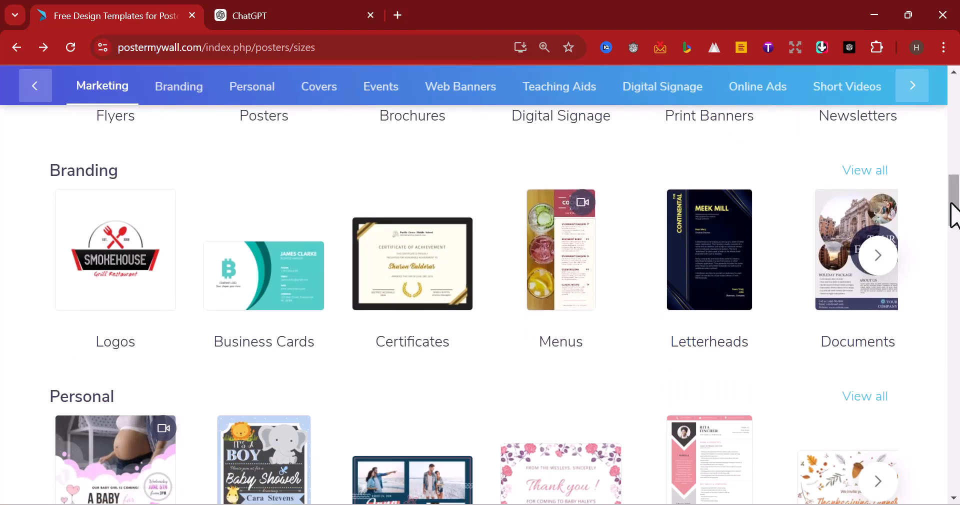
scroll(950, 204, "up", 3)
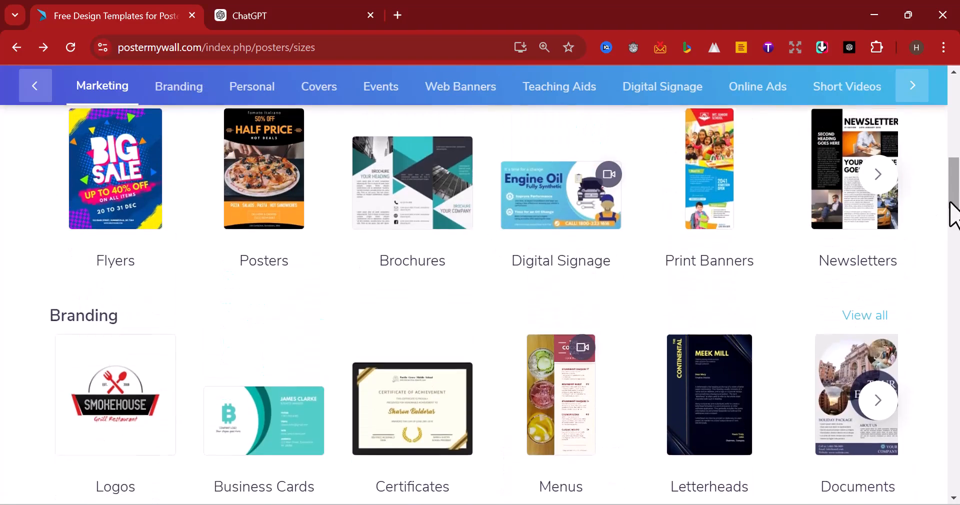
scroll(950, 204, "down", 3)
scroll(949, 203, "up", 7)
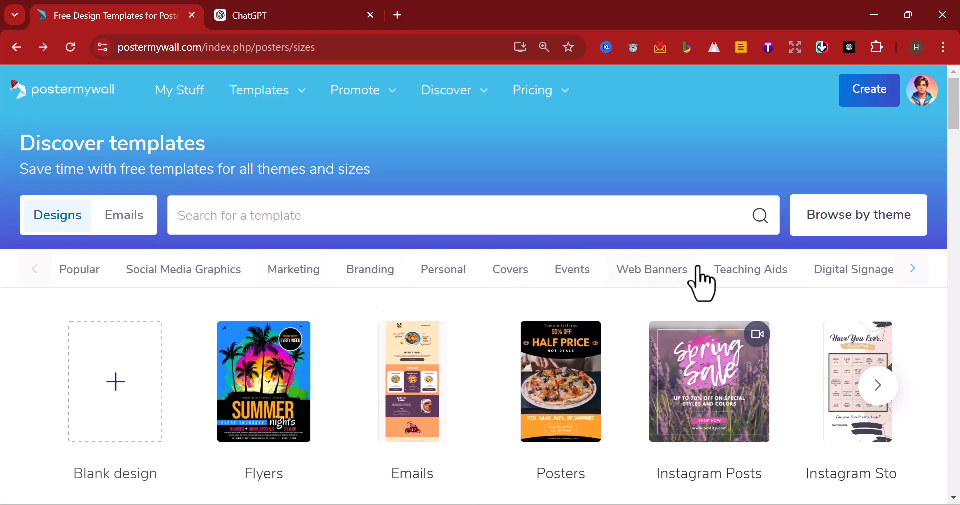
scroll(746, 283, "down", 6)
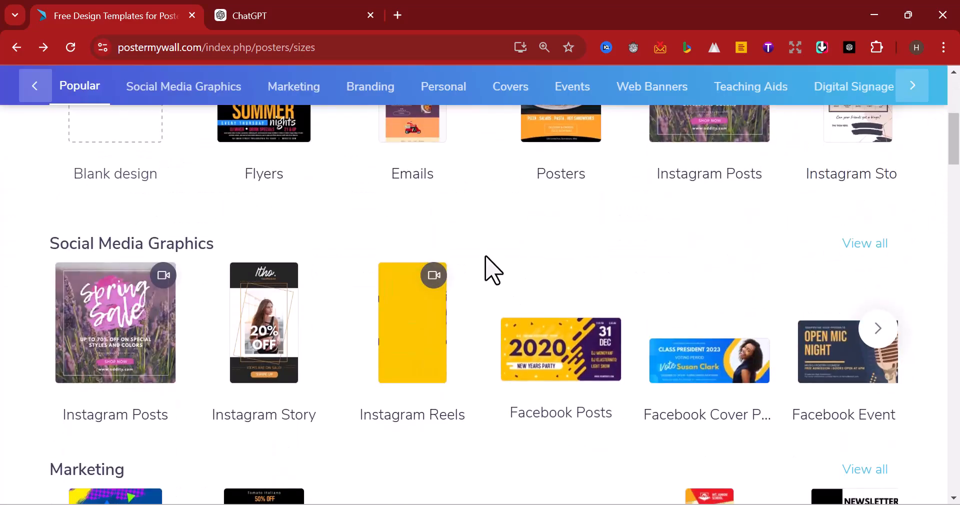
scroll(475, 261, "down", 6)
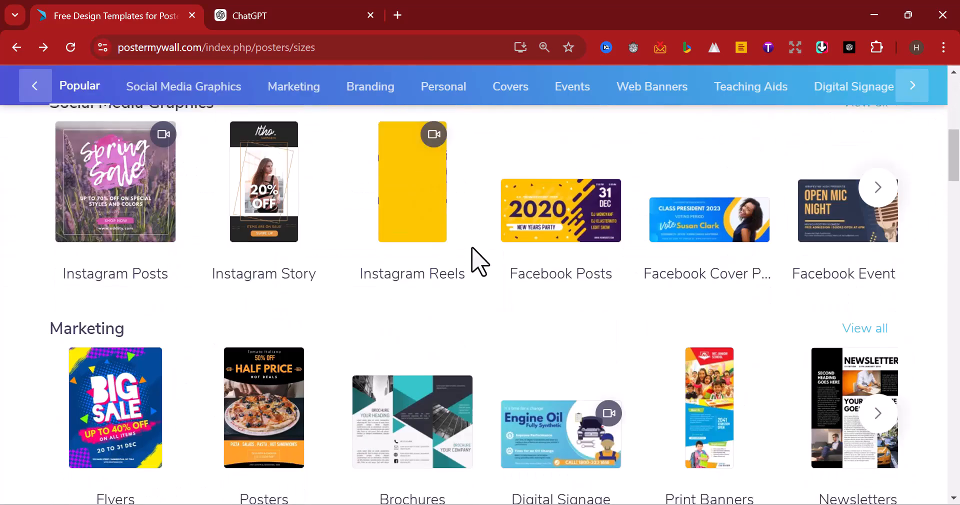
scroll(515, 270, "down", 14)
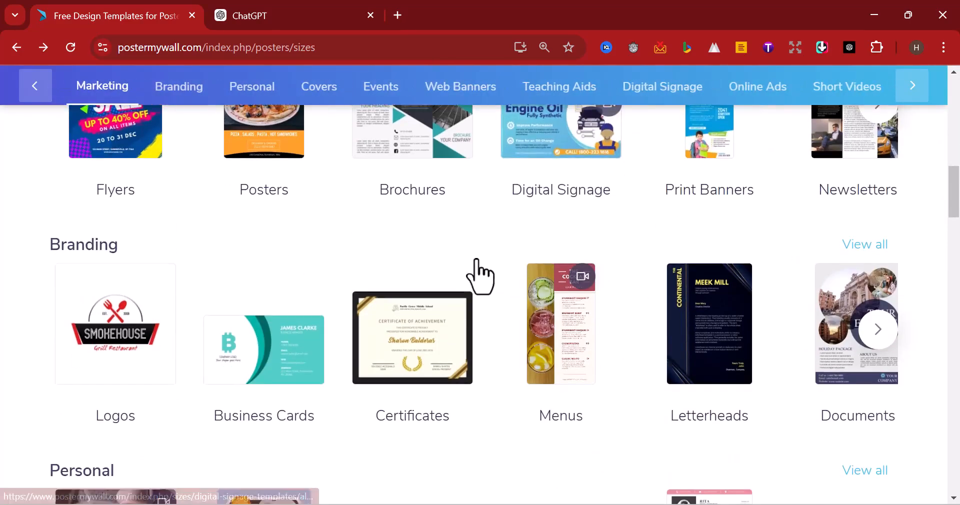
scroll(481, 272, "down", 11)
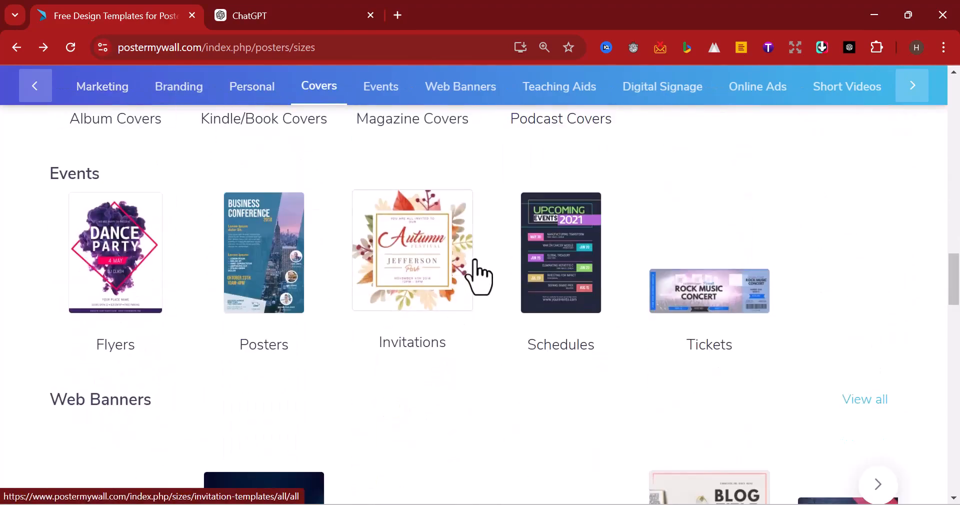
scroll(480, 274, "down", 9)
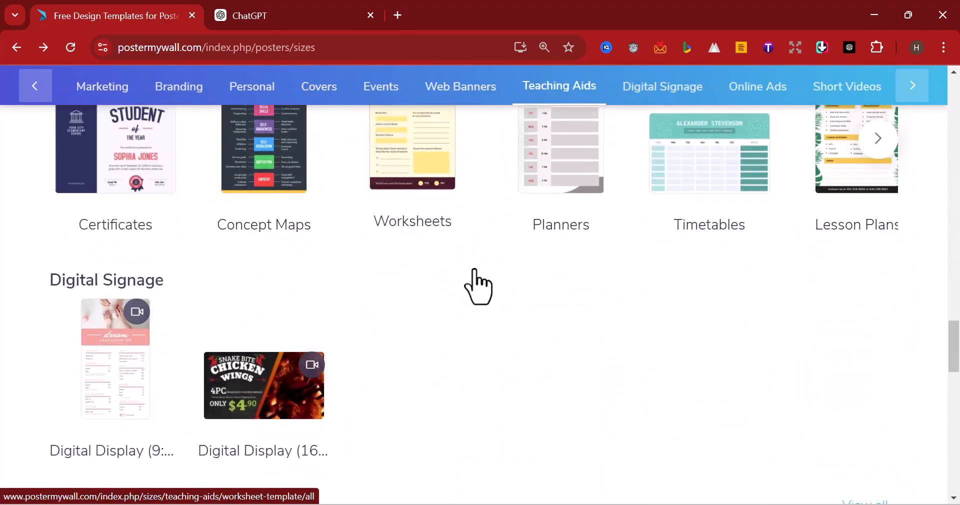
scroll(476, 275, "down", 8)
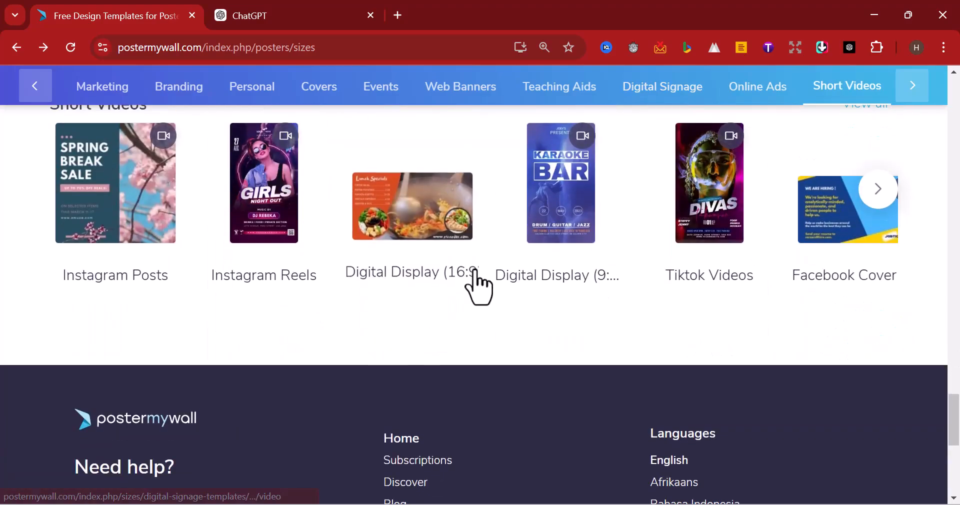
scroll(476, 275, "up", 13)
scroll(475, 262, "up", 20)
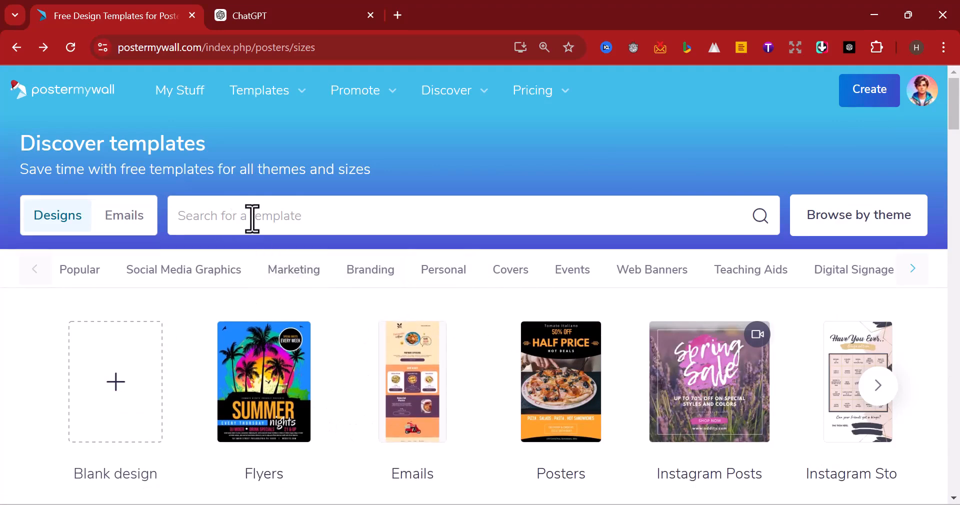
- Open the Kindle/Book Covers template collection from the Discover templates page
left_click(289, 215)
left_click(510, 276)
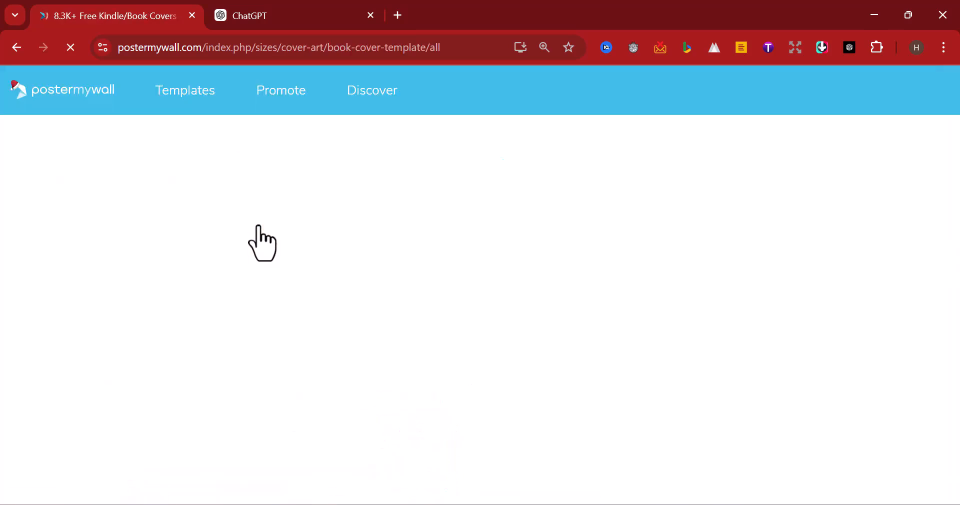
- Browse the Kindle/Book Covers gallery to compare the available book cover designs
scroll(480, 252, "down", 3)
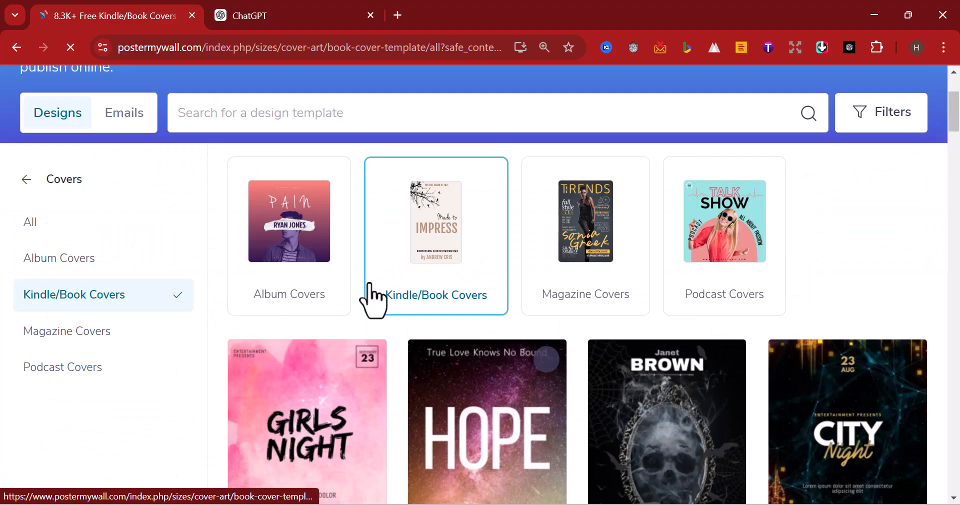
scroll(831, 290, "down", 2)
scroll(827, 302, "down", 15)
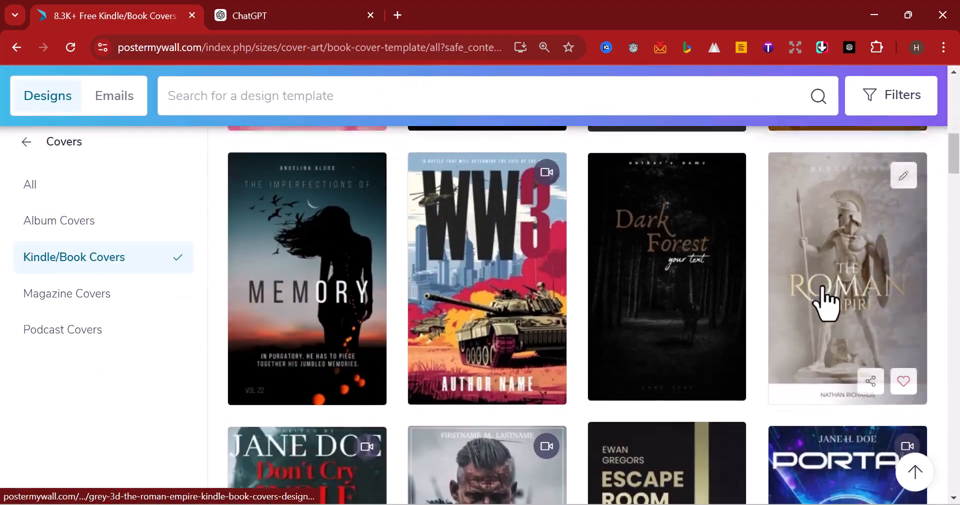
scroll(822, 305, "down", 9)
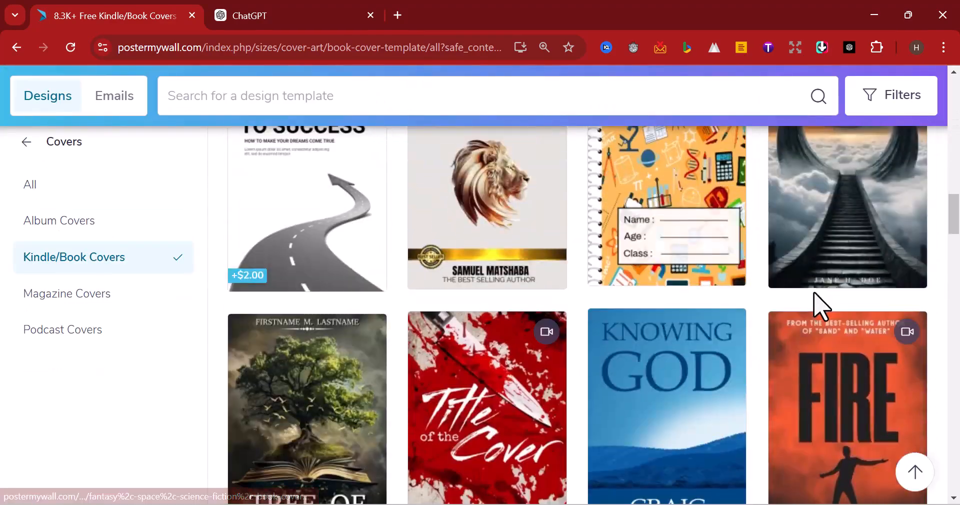
scroll(806, 313, "down", 11)
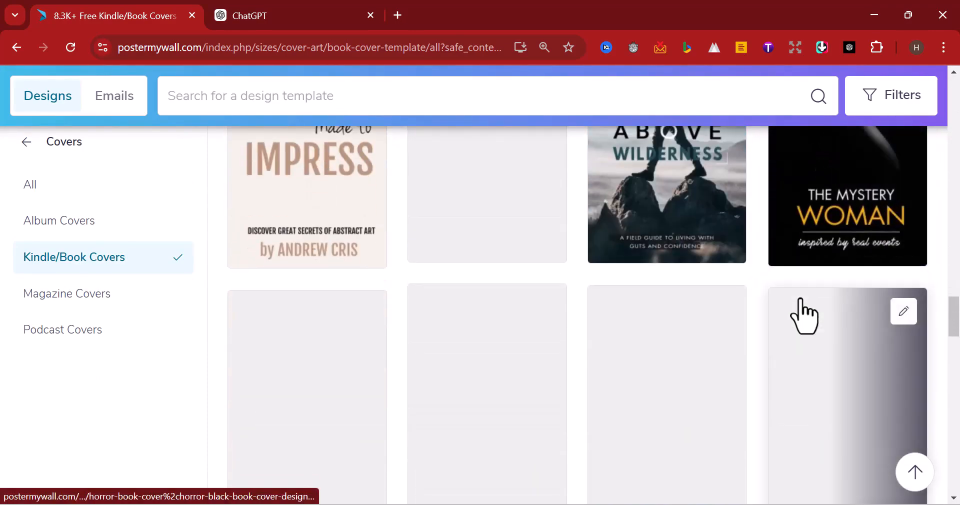
scroll(800, 315, "down", 8)
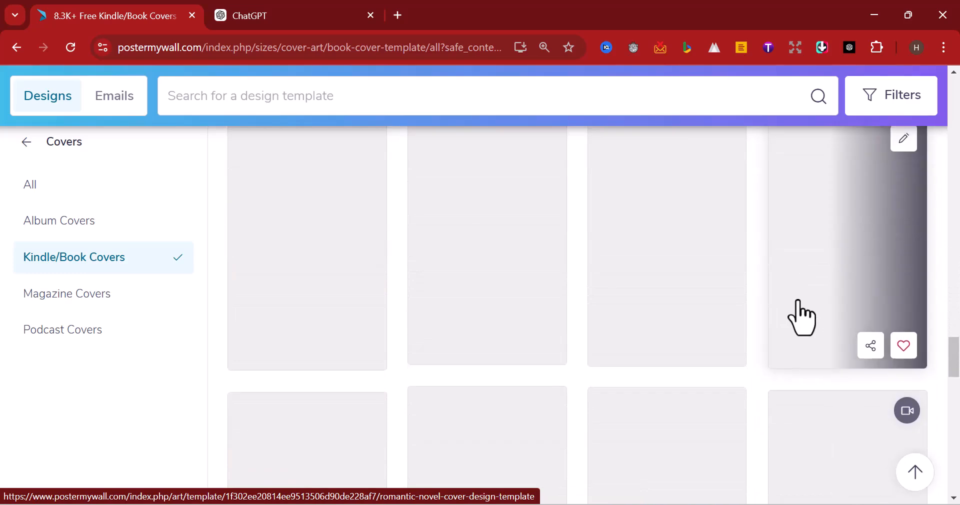
scroll(515, 262, "up", 2)
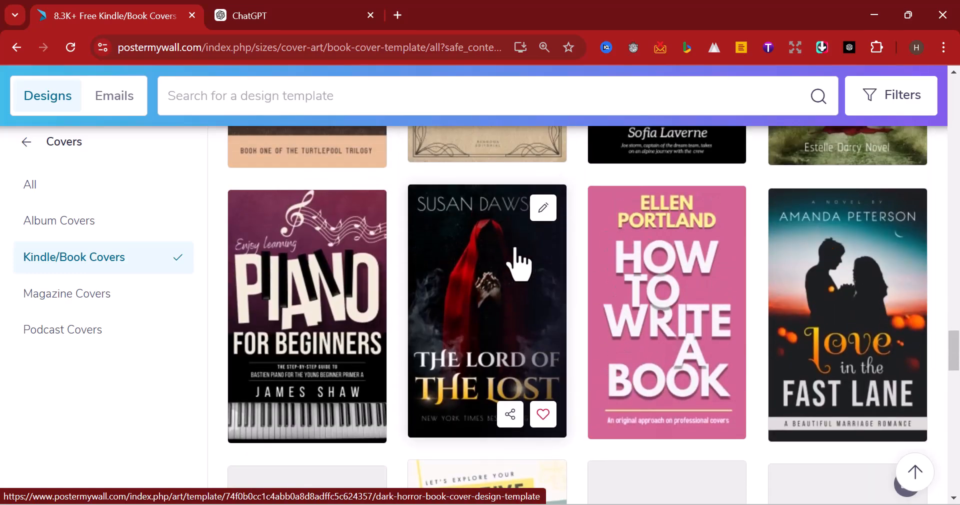
scroll(520, 265, "down", 8)
scroll(528, 269, "down", 3)
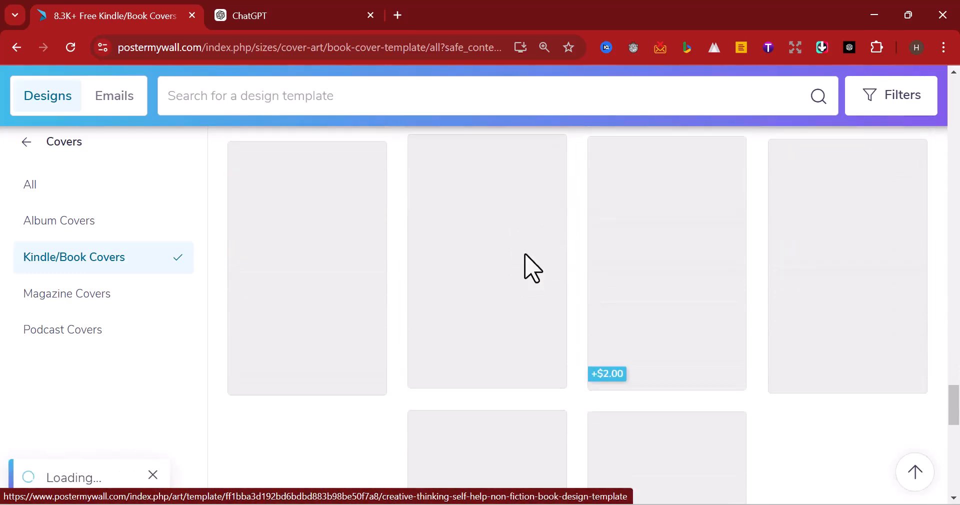
scroll(526, 270, "down", 3)
scroll(526, 270, "up", 4)
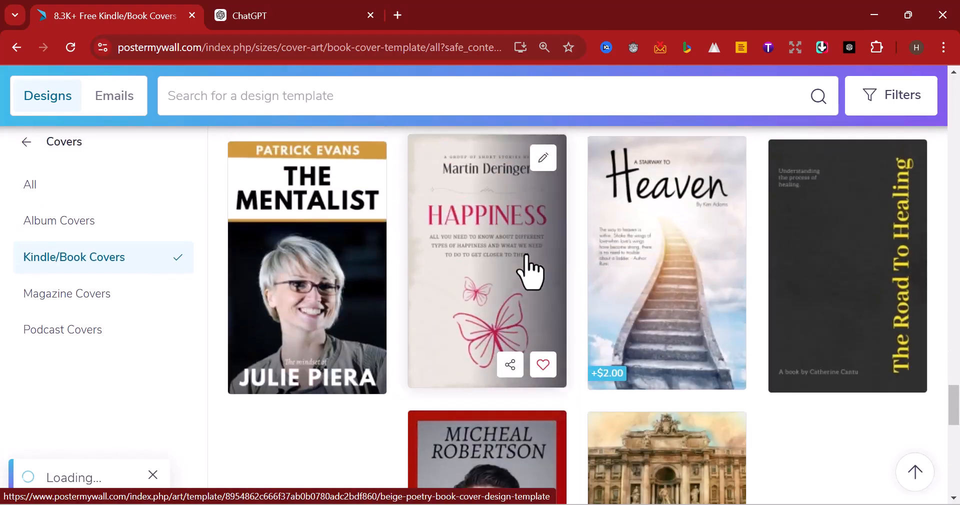
scroll(482, 267, "up", 9)
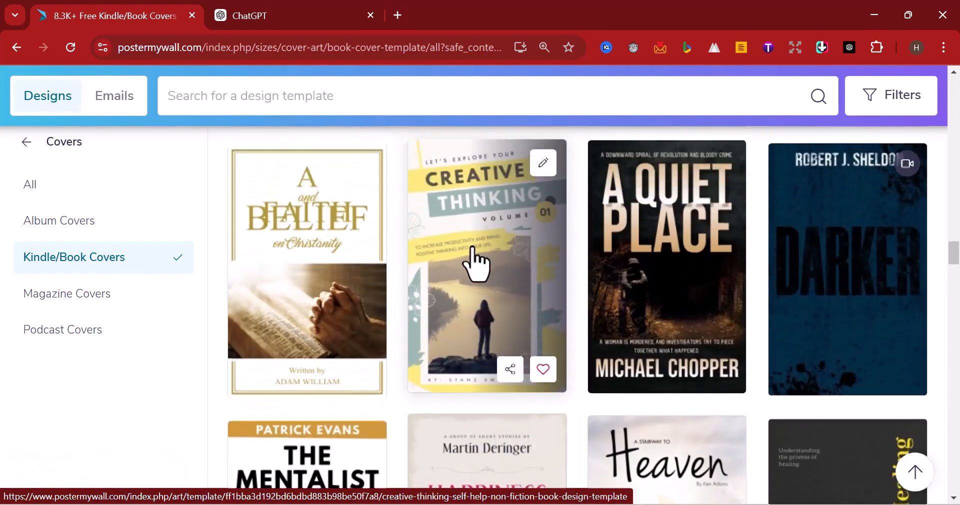
scroll(406, 236, "up", 10)
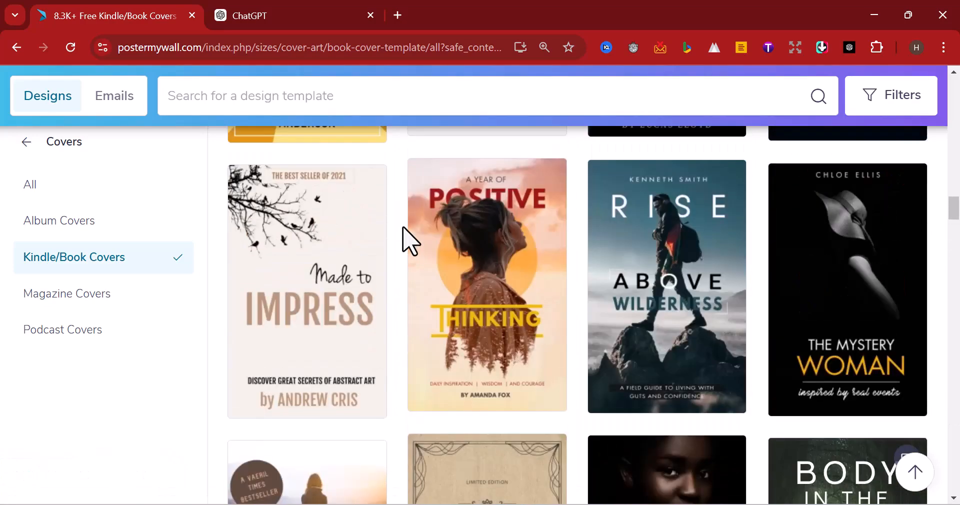
scroll(406, 240, "down", 20)
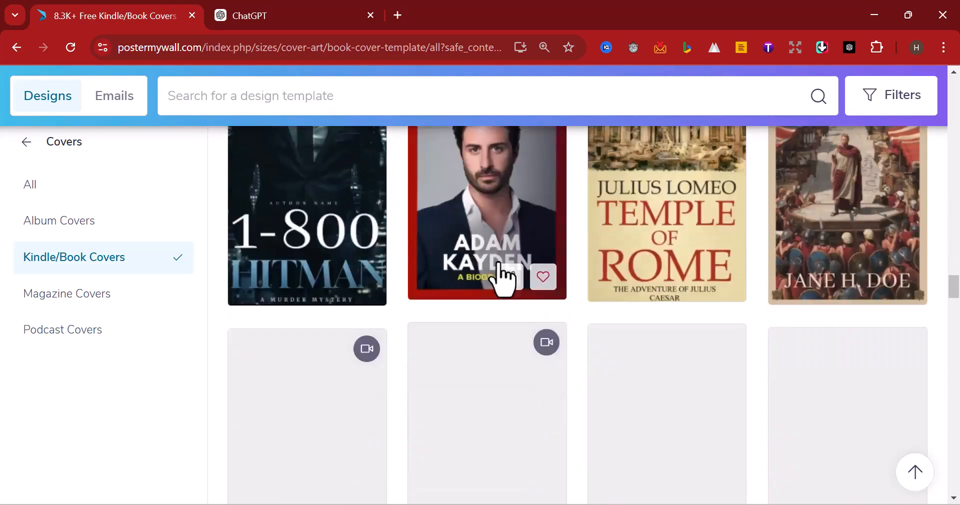
scroll(507, 279, "down", 15)
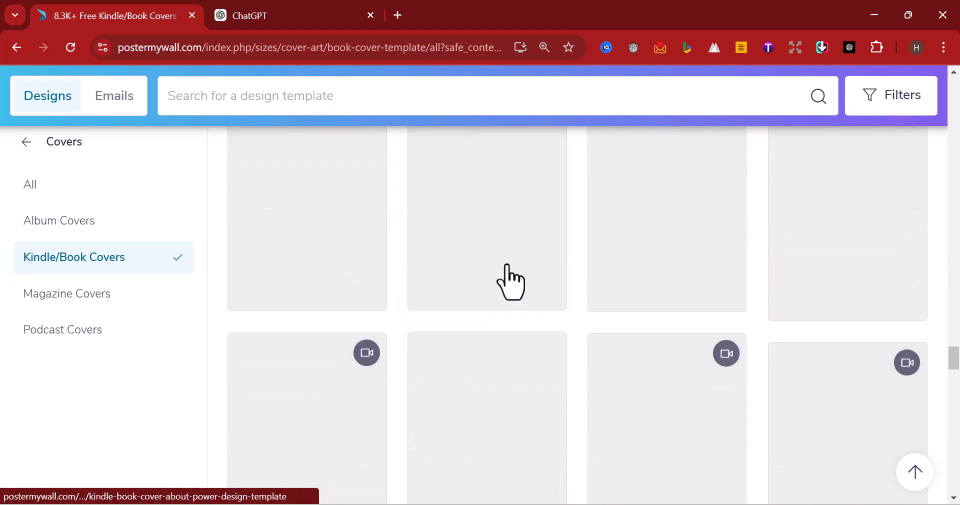
scroll(507, 279, "down", 15)
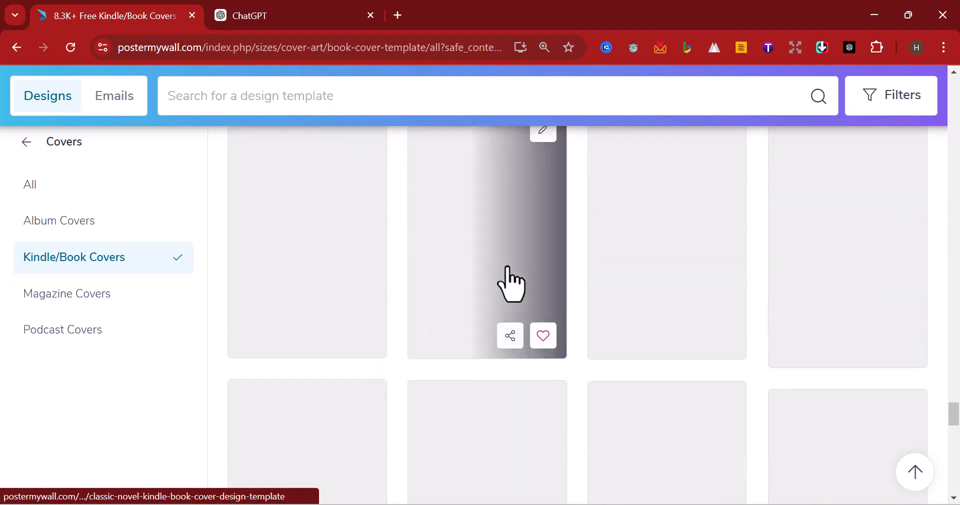
scroll(507, 279, "down", 10)
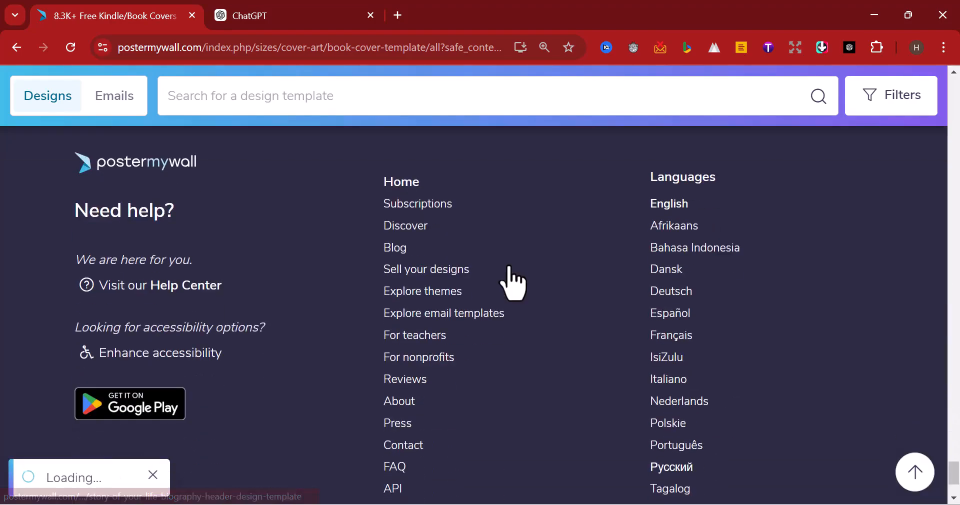
scroll(505, 264, "up", 12)
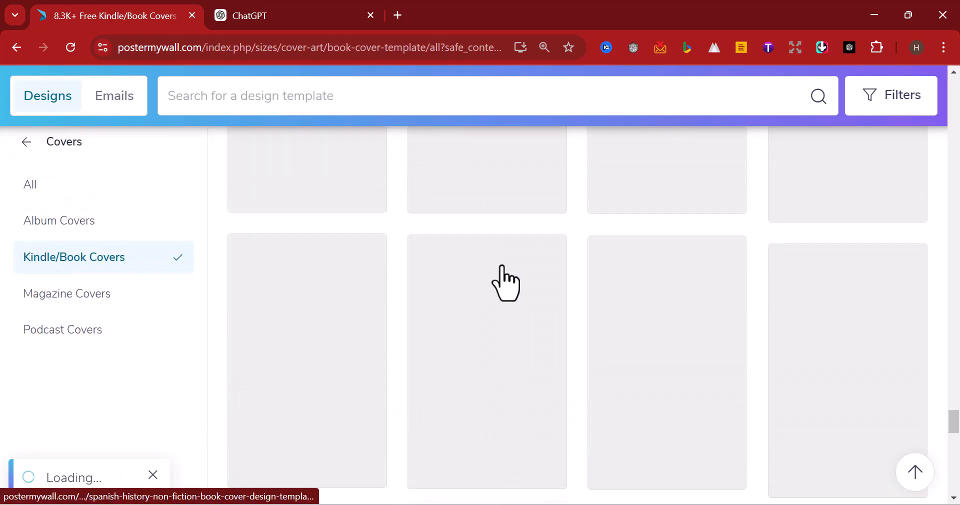
scroll(505, 280, "up", 8)
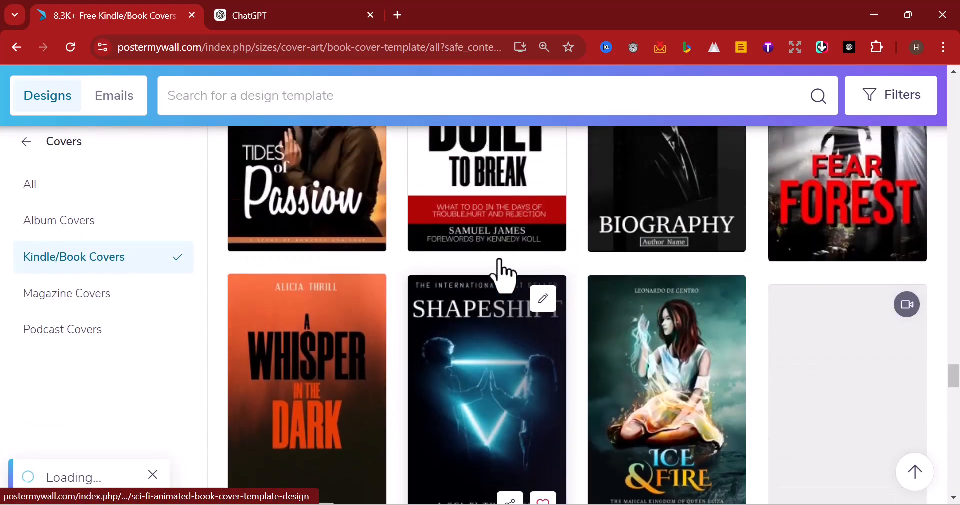
- Find the "Tides of Passion" romance novel book cover template in the gallery and open it for editing
scroll(503, 272, "up", 4)
scroll(500, 272, "down", 3)
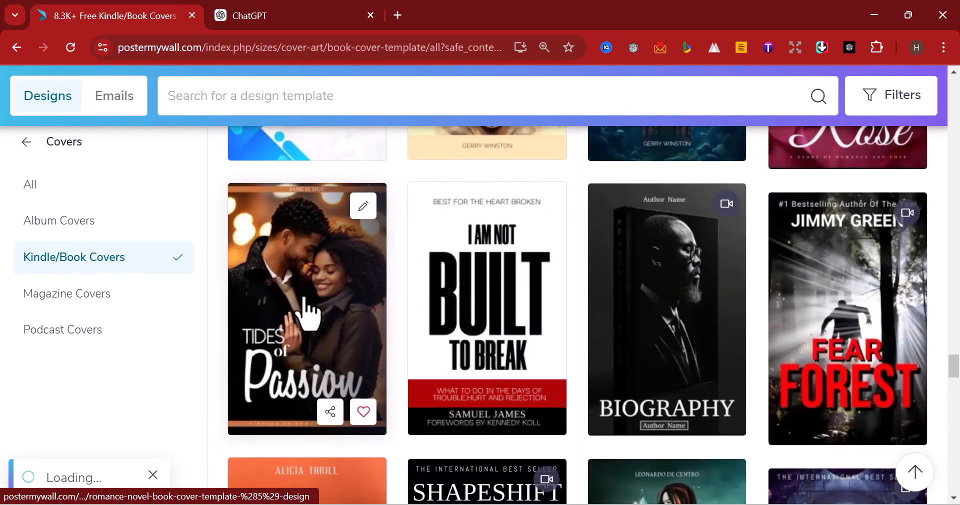
left_click(365, 205)
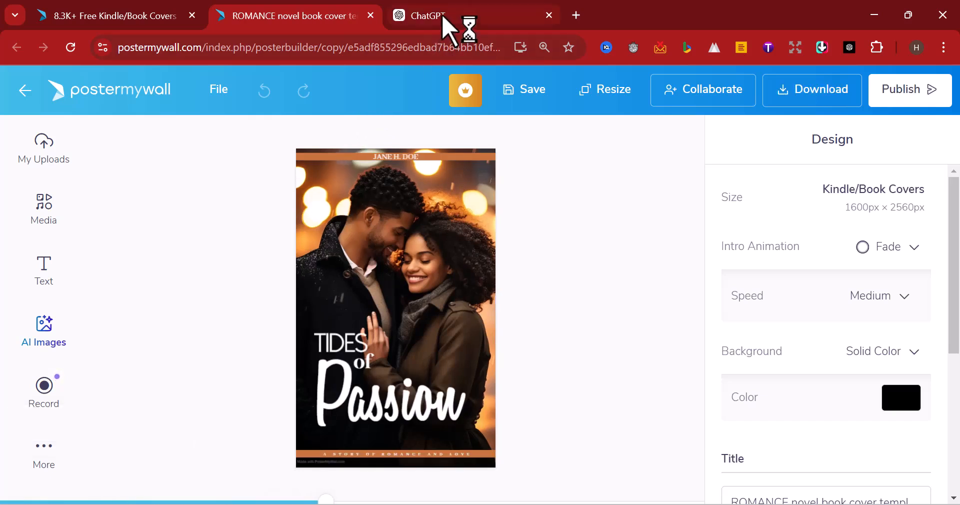
- Switch to ChatGPT and send the prompt "provide me with good book tittle on Romance that i can use on my Novel Ebook"
left_click(428, 16)
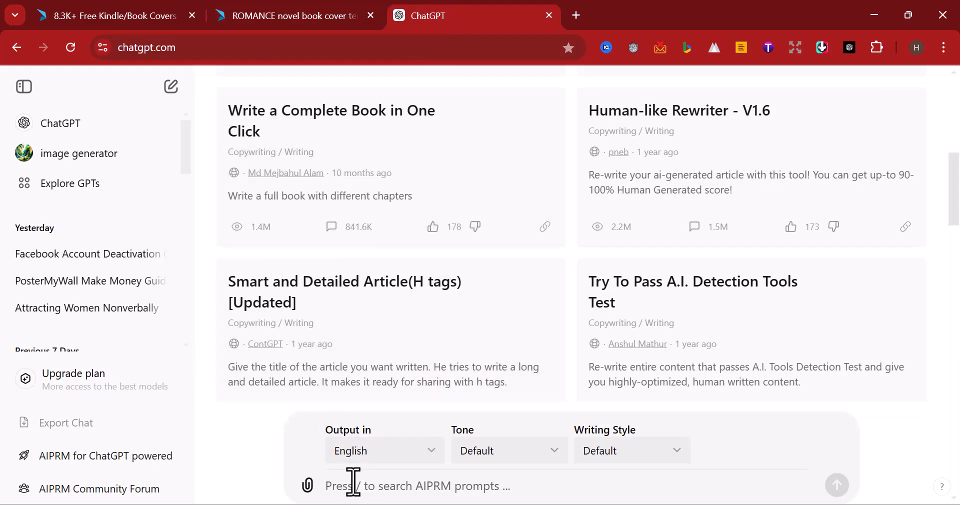
type("pro")
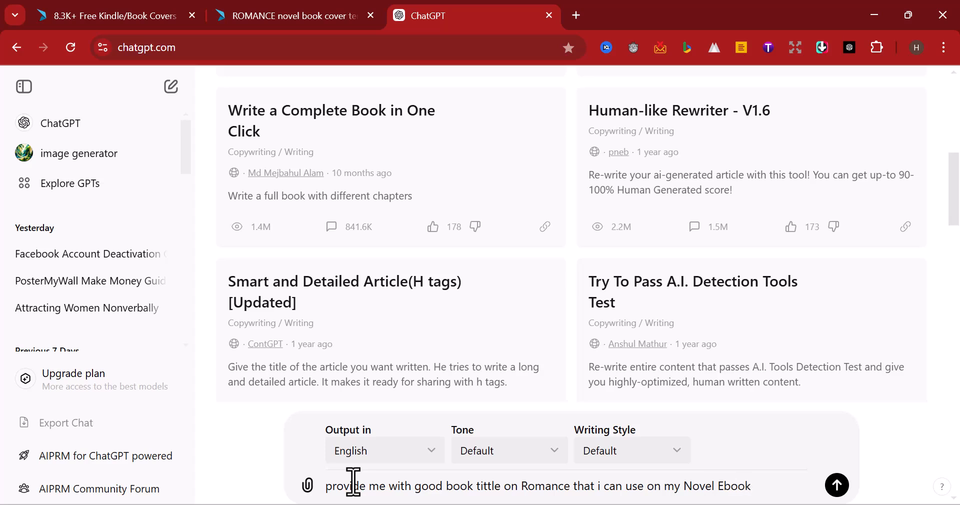
left_click(833, 486)
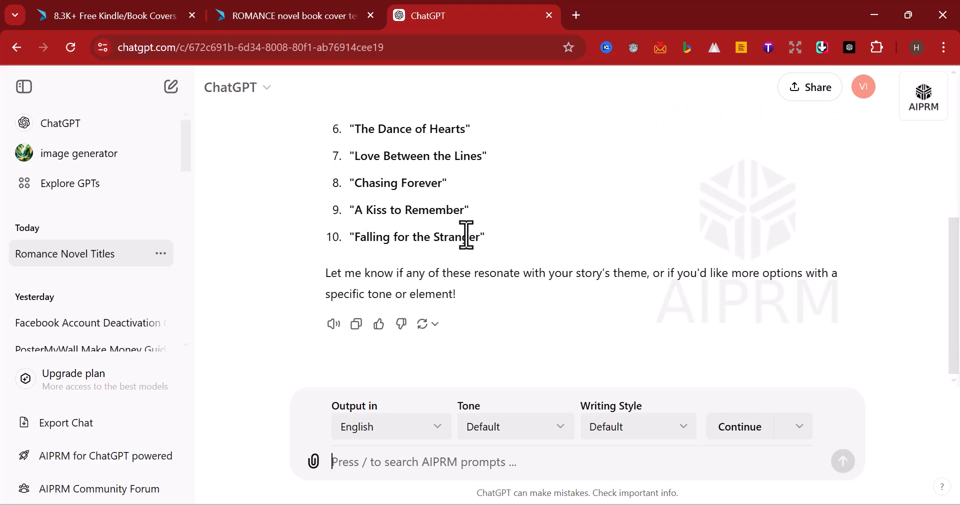
scroll(450, 233, "up", 4)
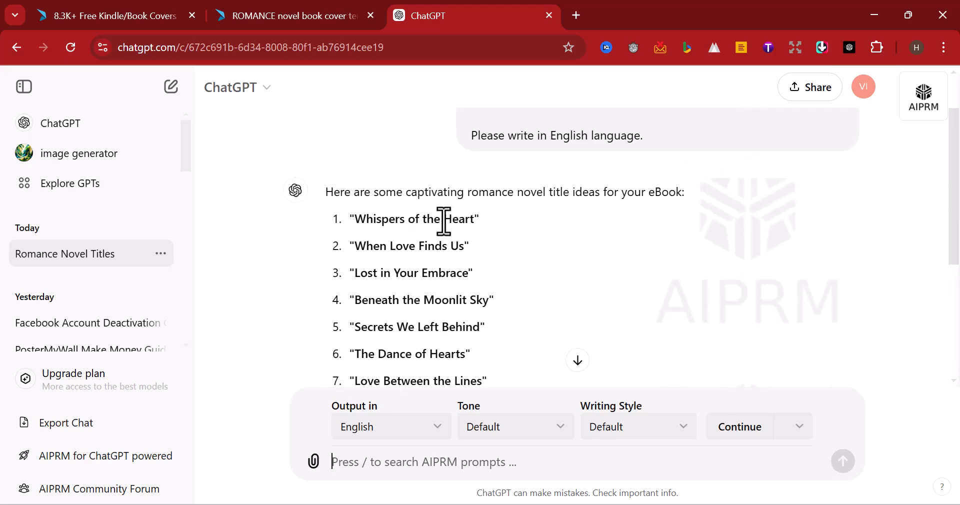
- Copy the tenth suggested title, "Falling for the Stranger", from ChatGPT's list of romance novel titles
scroll(405, 242, "down", 1)
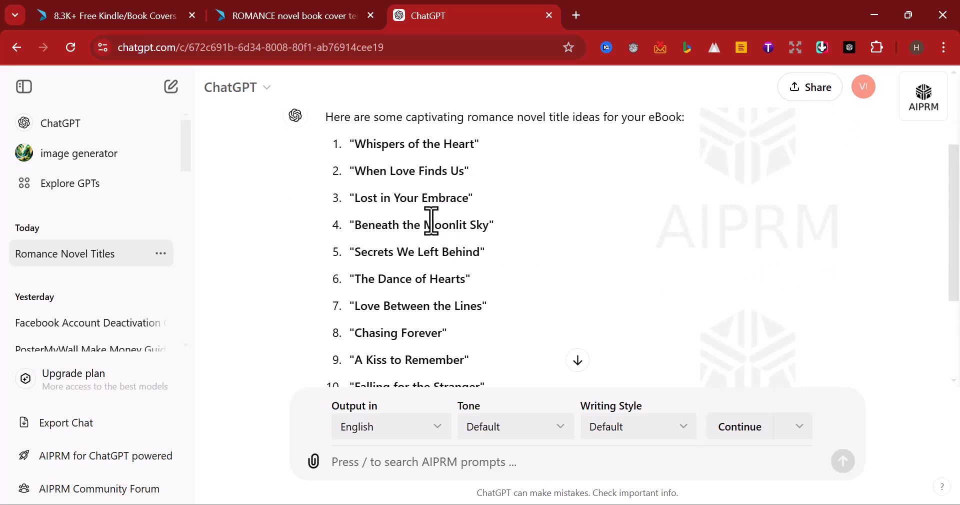
scroll(400, 240, "down", 2)
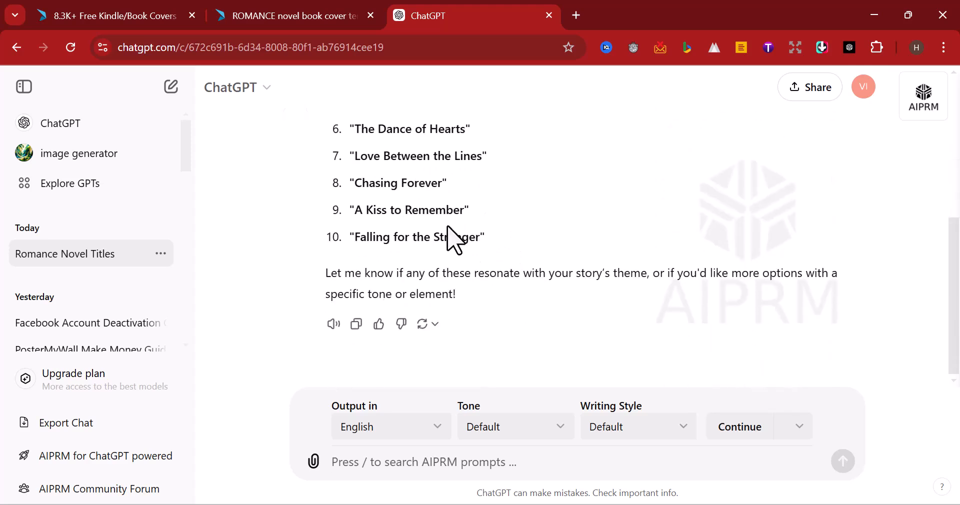
left_click_drag(481, 237, 353, 239)
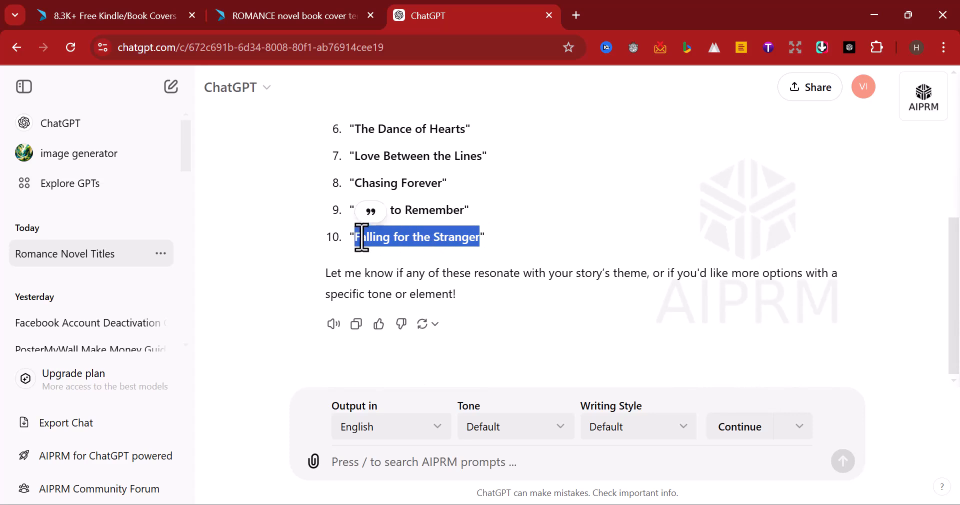
right_click(371, 236)
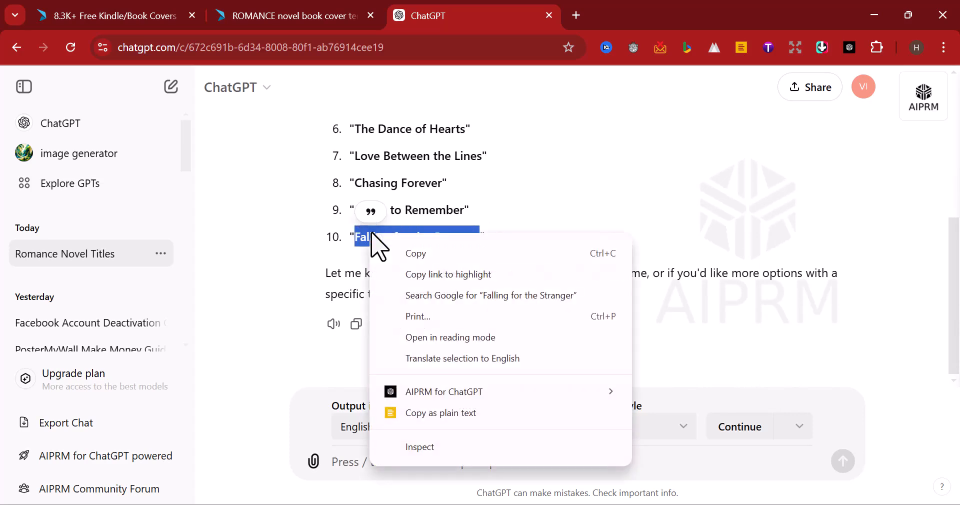
left_click(414, 253)
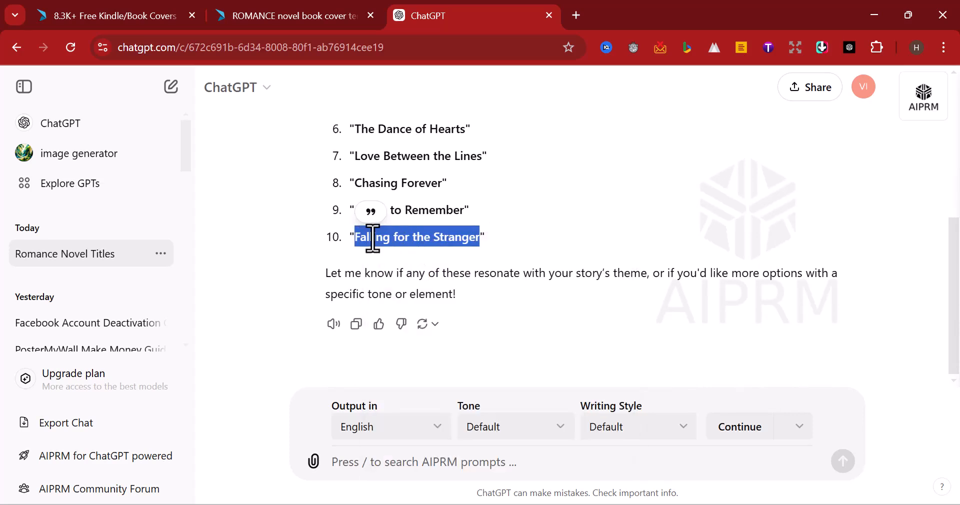
- Switch back to the PosterMyWall design and replace the cover title's three text lines with "FALLING", "for the" and "Stranger"
left_click(306, 16)
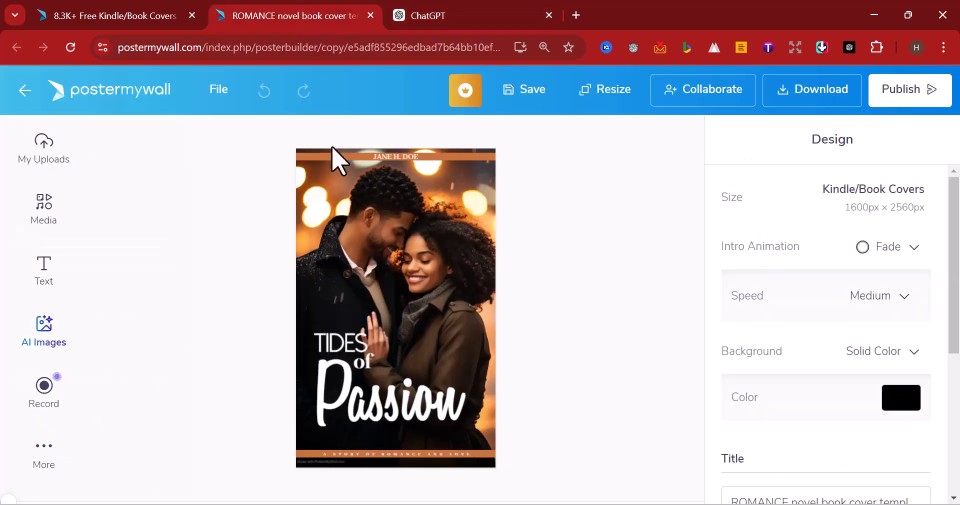
left_click(355, 345)
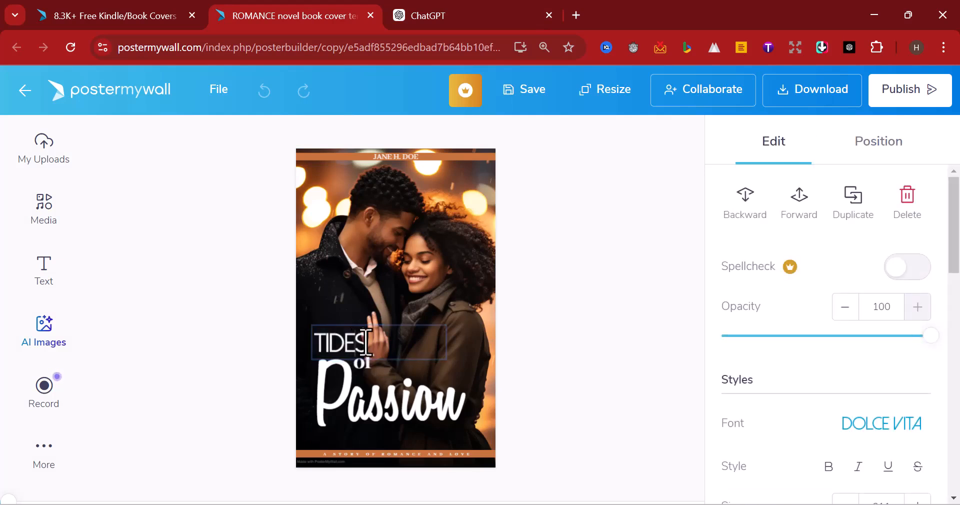
left_click_drag(367, 343, 312, 344)
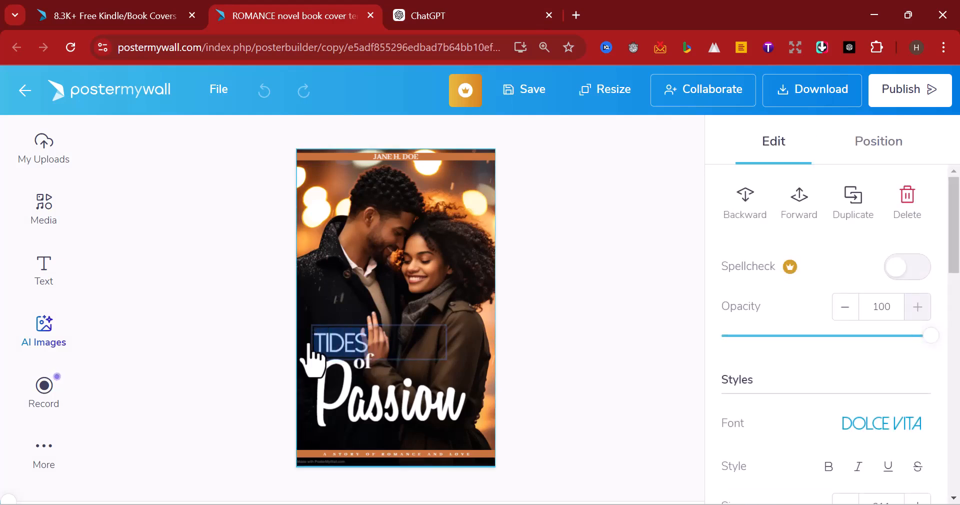
type("FALLING")
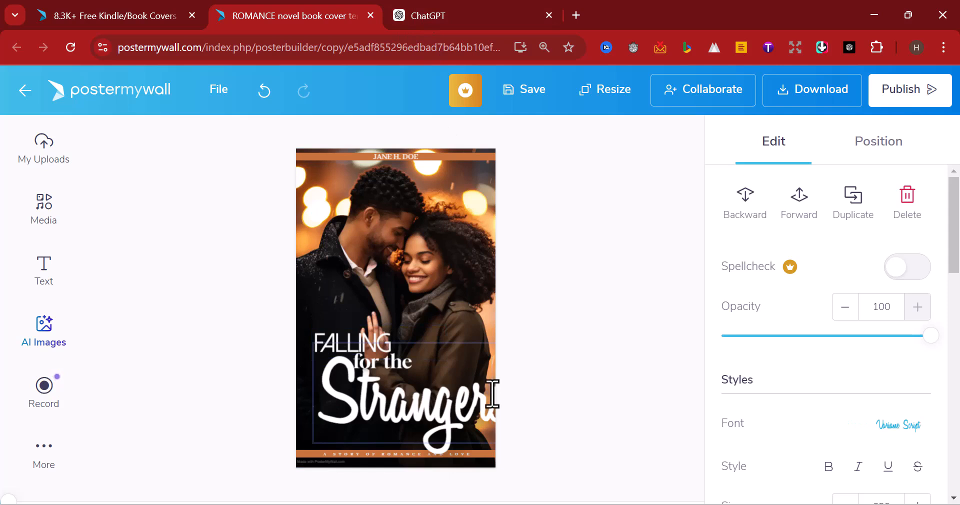
left_click(530, 367)
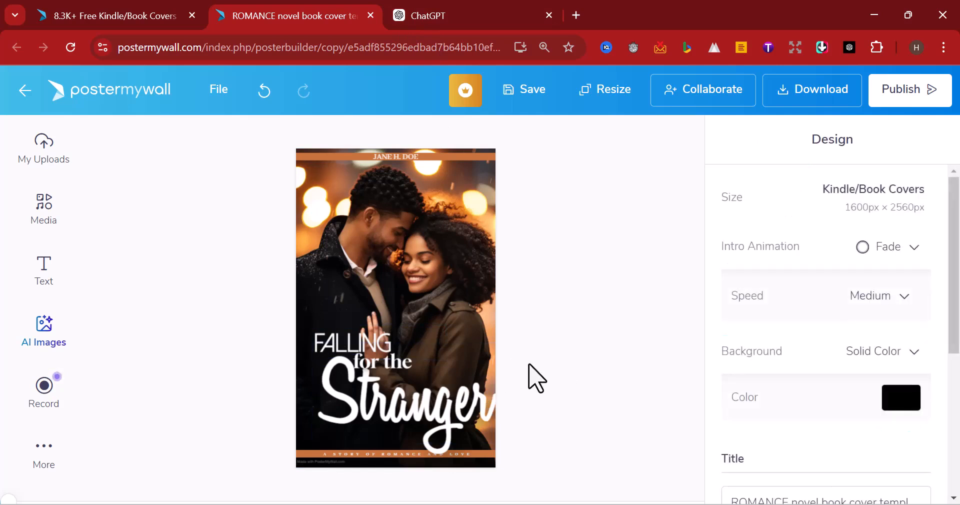
- Centre the "Stranger" text horizontally within the cover and raise "FALLING" slightly to clear the "for the" line
left_click_drag(403, 423, 387, 408)
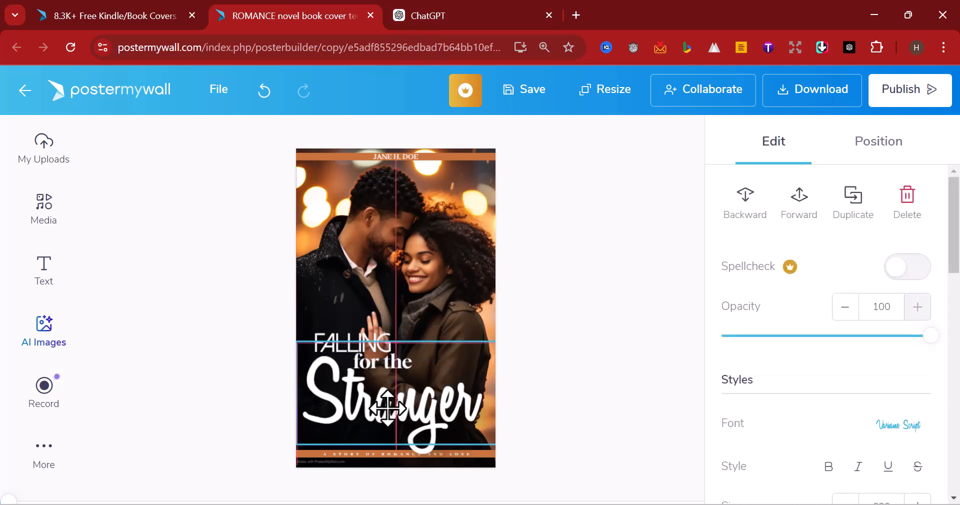
left_click(582, 396)
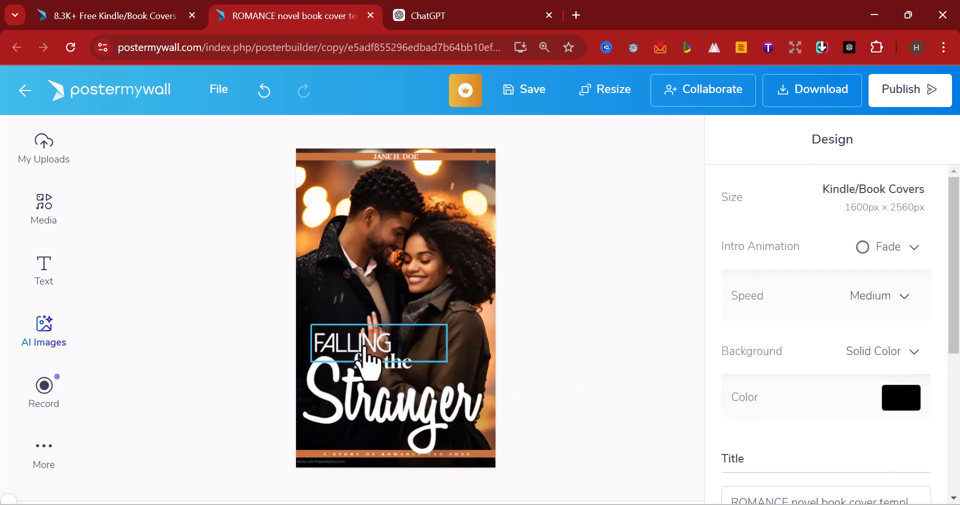
left_click_drag(354, 353, 352, 328)
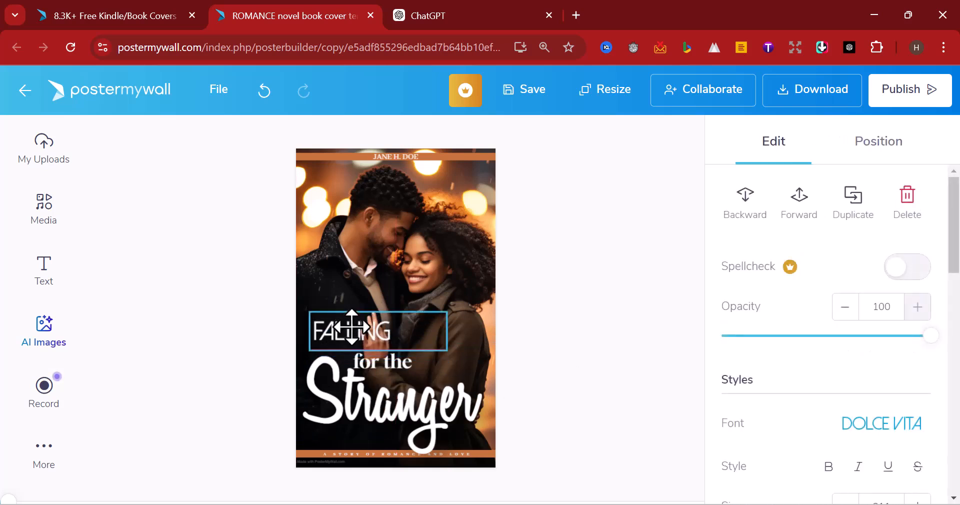
- Change the font of the "FALLING" text to Gloock
scroll(850, 385, "down", 2)
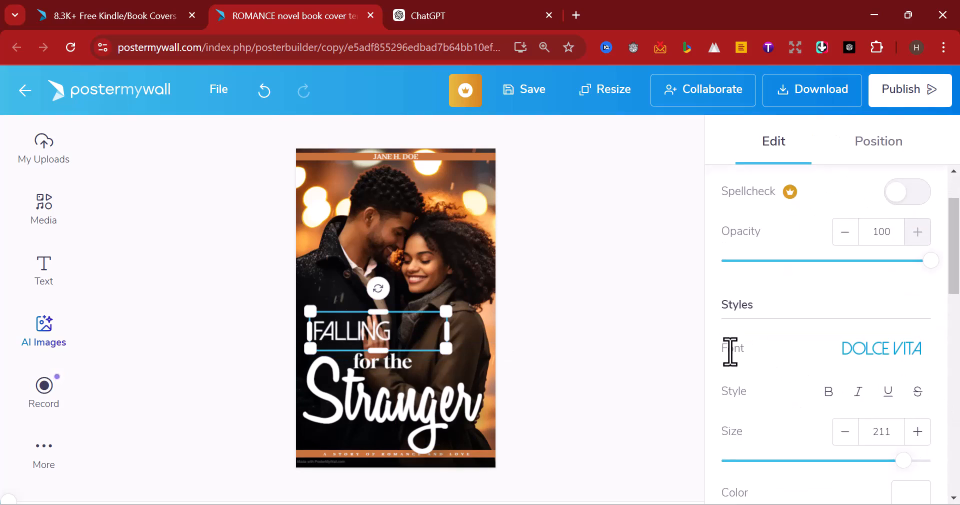
left_click(880, 351)
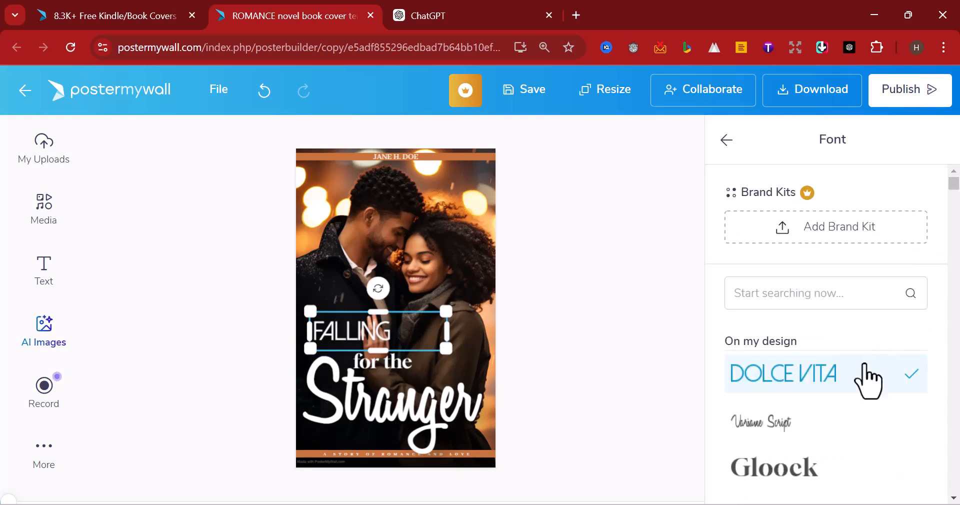
scroll(865, 378, "down", 3)
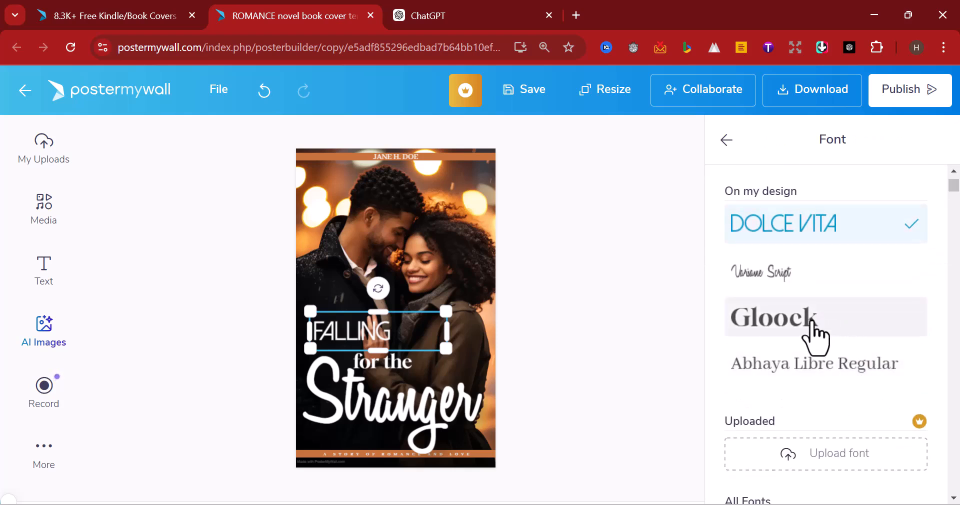
left_click(787, 329)
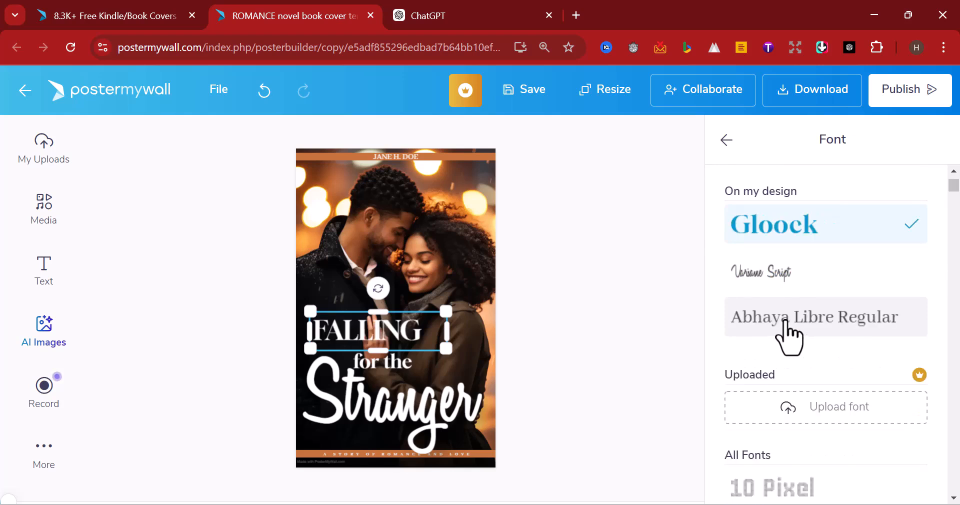
left_click(535, 325)
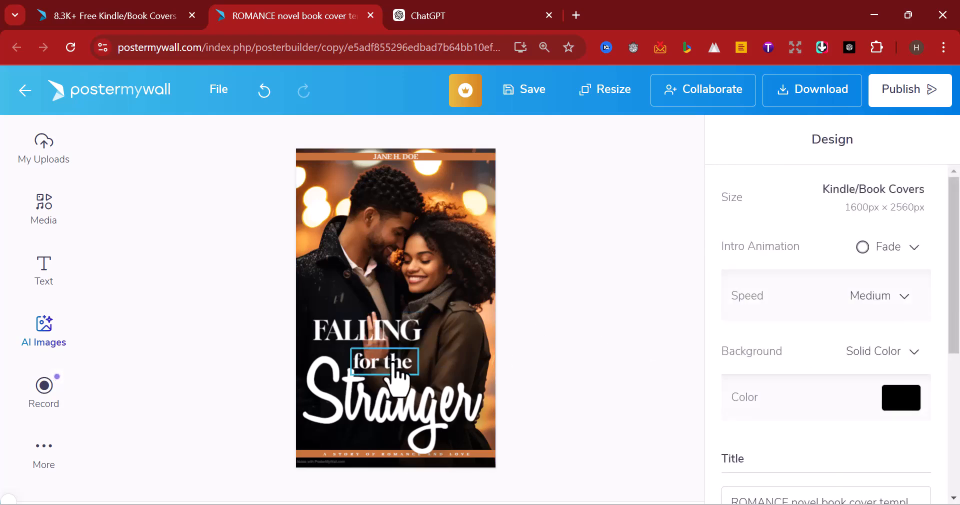
- Change the font of the "for the" text to Abyssinica SIL
left_click(394, 367)
scroll(750, 369, "down", 3)
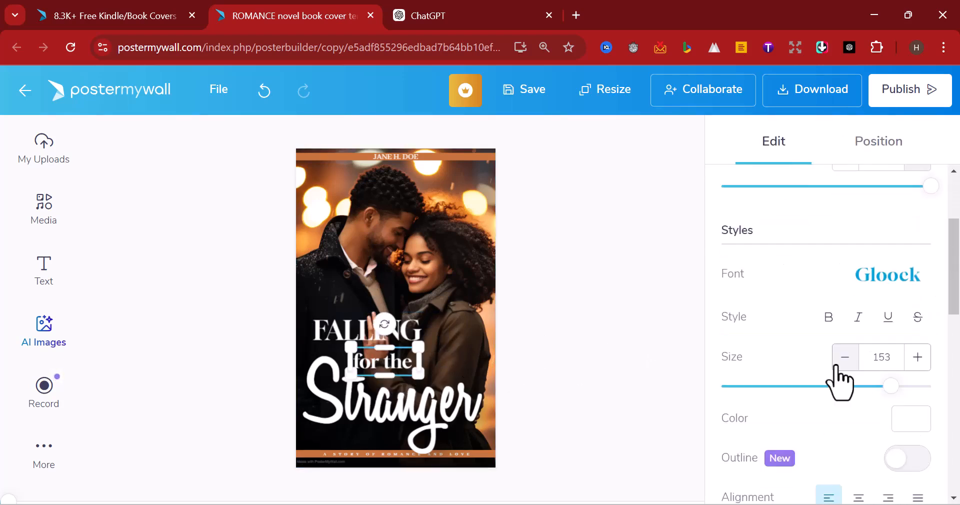
left_click(888, 276)
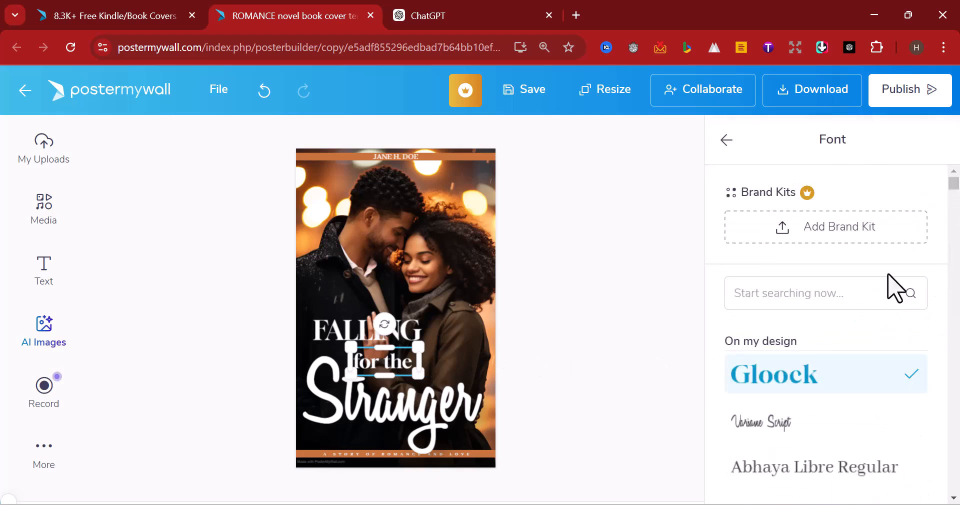
scroll(868, 323, "down", 10)
scroll(852, 360, "down", 3)
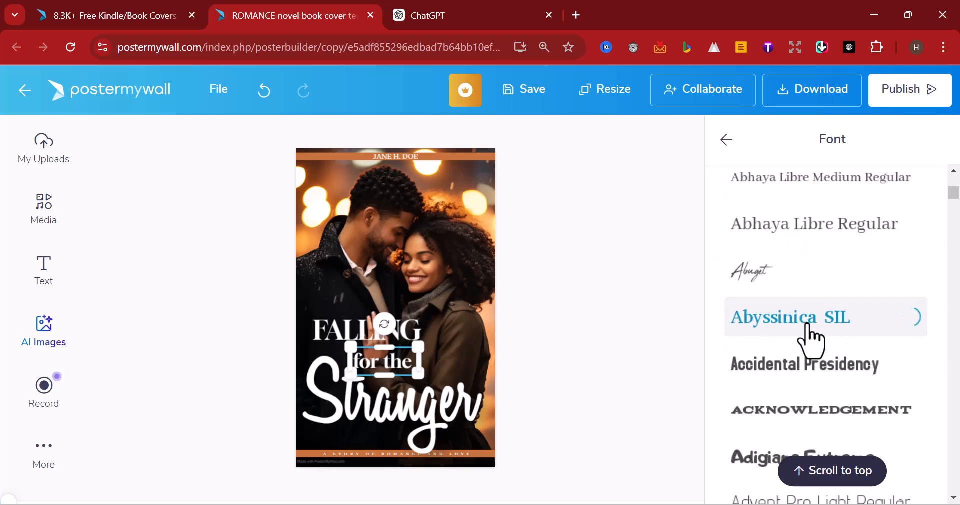
left_click(597, 343)
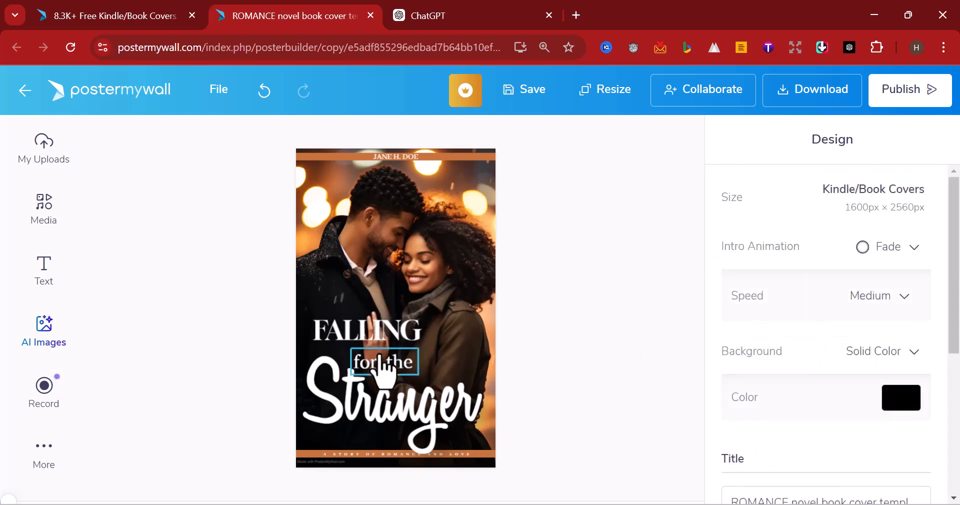
- Move the "for the" text slightly up between the other title lines and set its font to Amita
left_click_drag(384, 367, 385, 355)
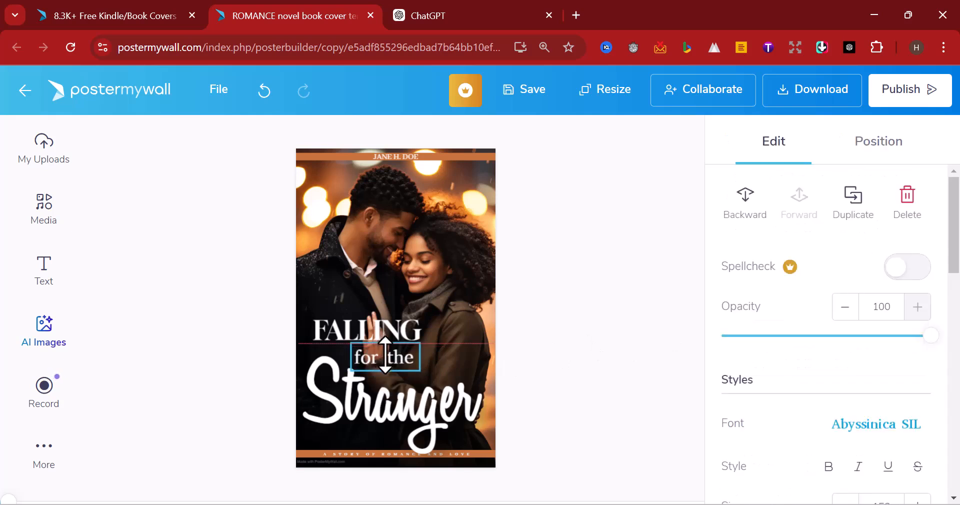
scroll(878, 382, "down", 2)
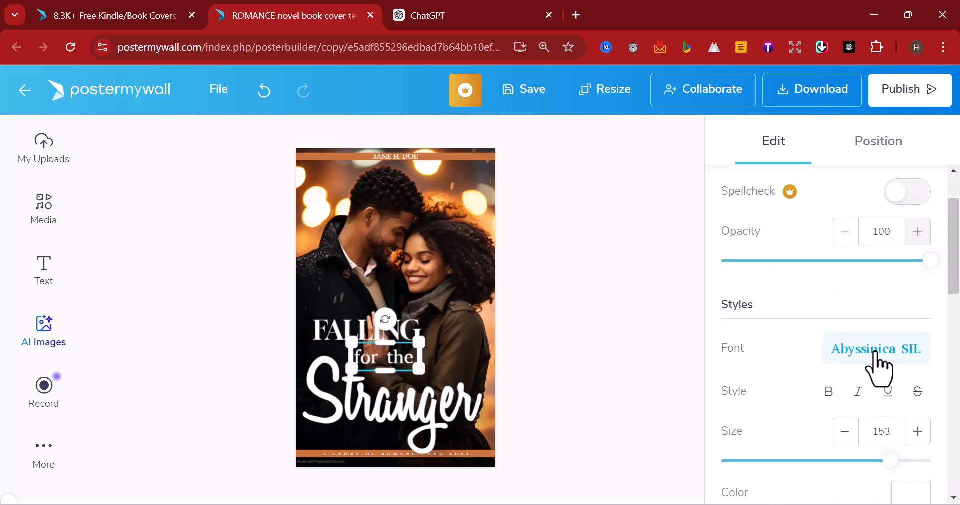
left_click(879, 368)
scroll(878, 368, "down", 6)
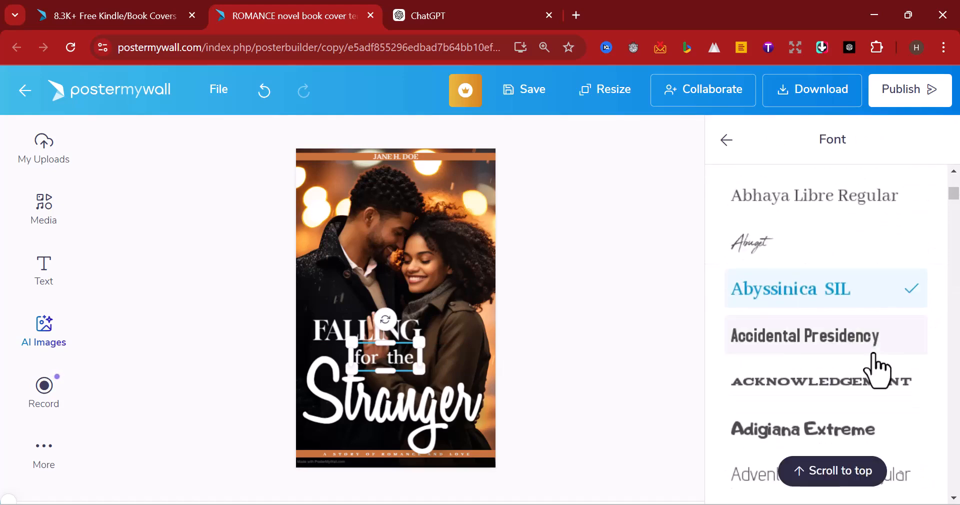
scroll(874, 356, "down", 9)
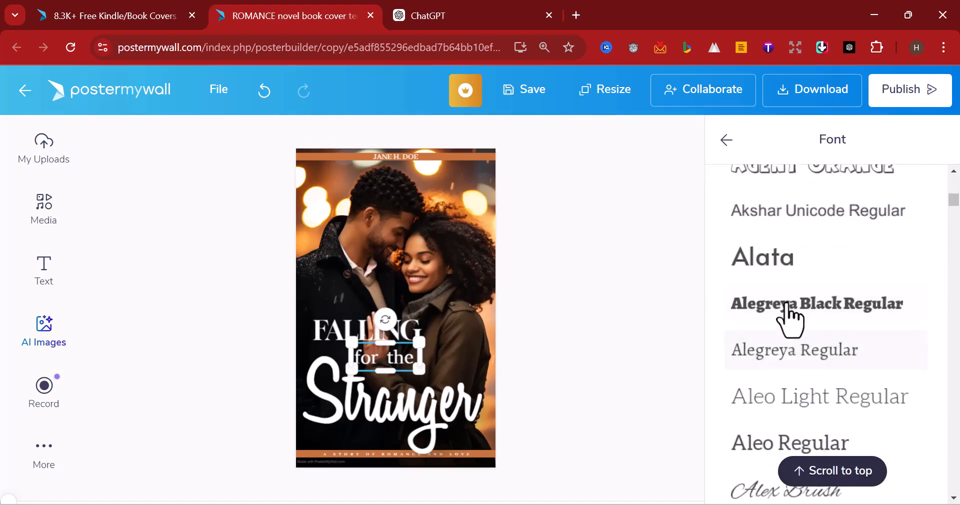
scroll(783, 309, "down", 7)
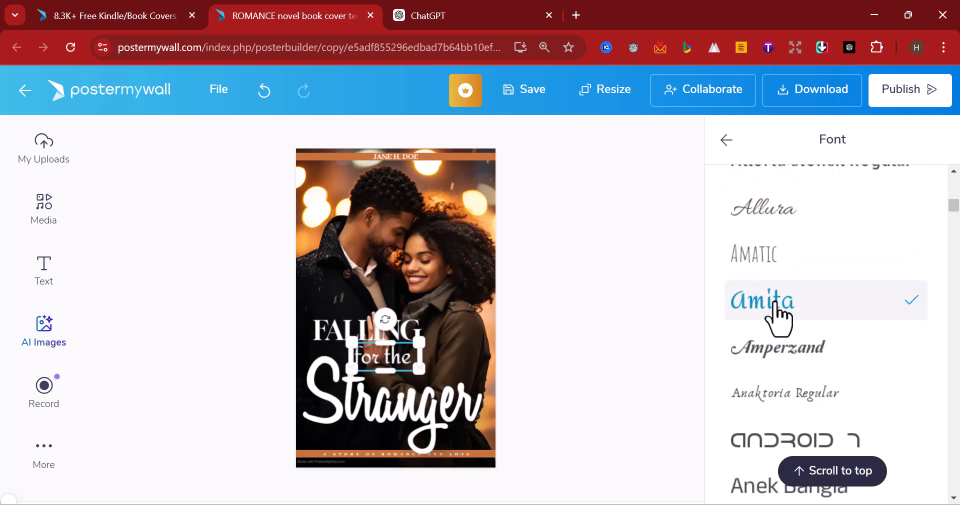
left_click(539, 353)
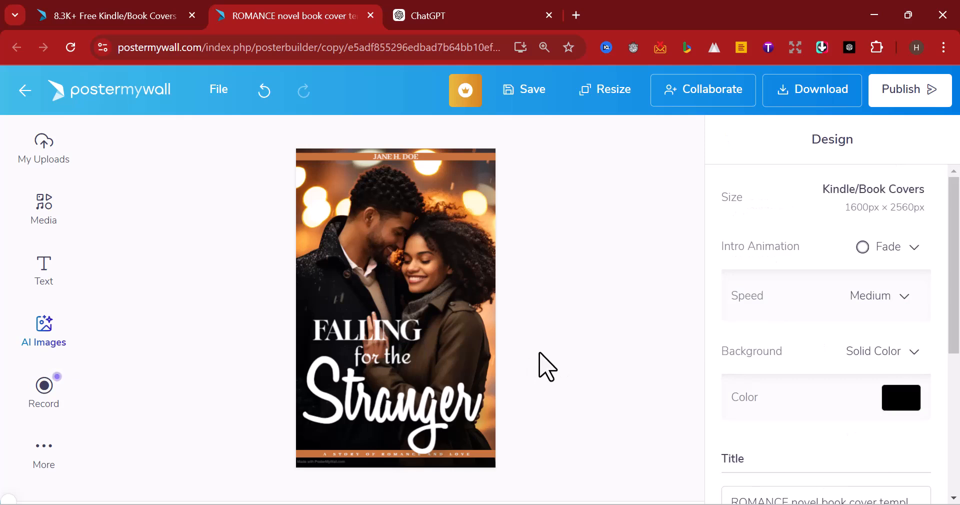
- Shift the couple's background photo slightly down so that it starts below the orange band at the cover's top
left_click(421, 268)
mouse_move(433, 252)
left_mouse_down()
mouse_move(435, 273)
mouse_move(396, 254)
mouse_move(432, 262)
left_mouse_up()
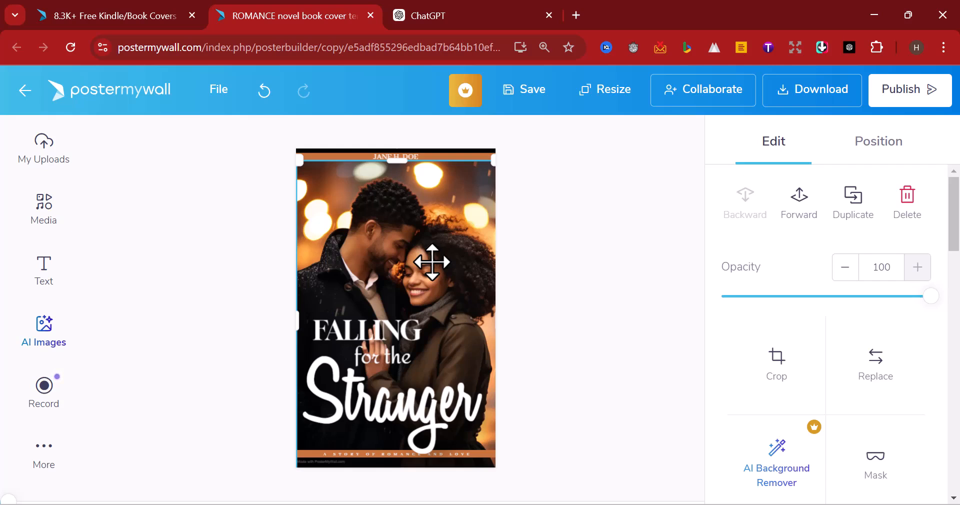
left_click(553, 258)
- Replace the author line in the cover's upper orange band with "Hong Kong"
left_click(389, 157)
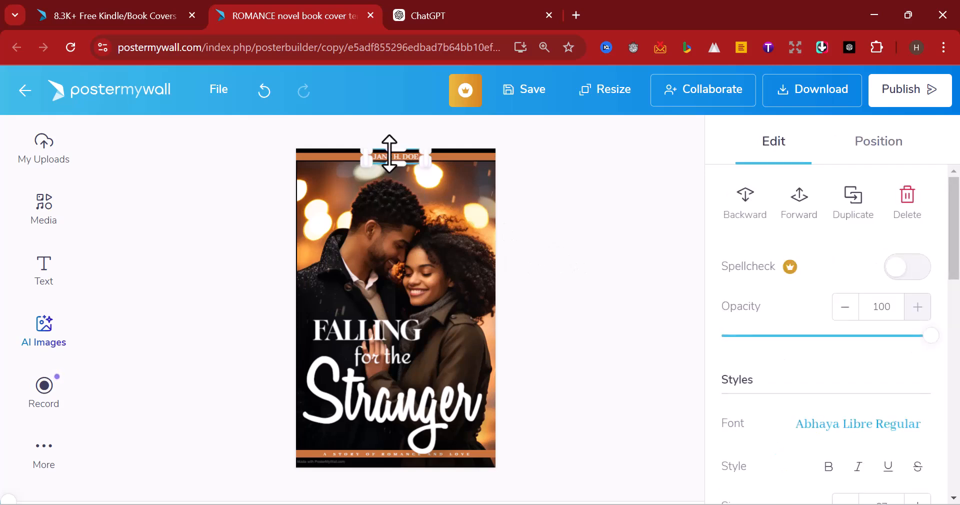
left_click(413, 157)
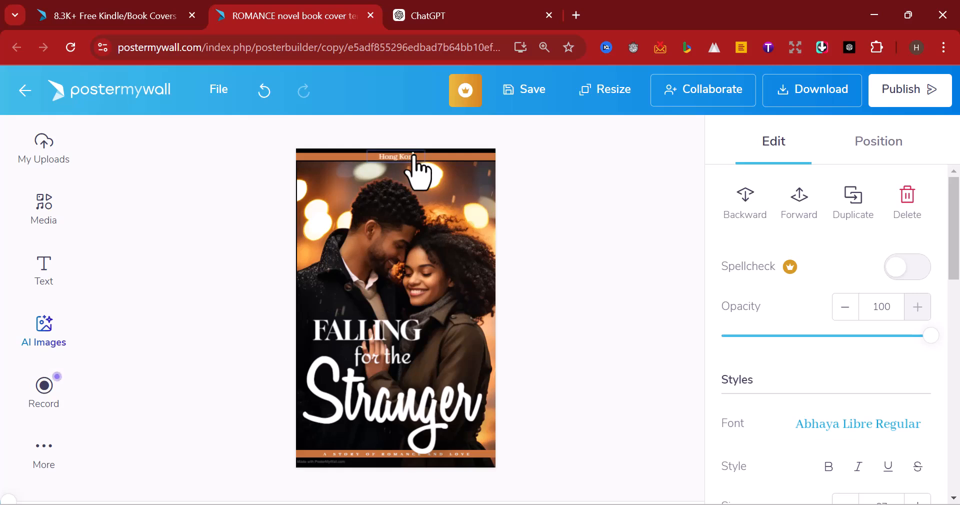
left_click(614, 266)
- Stretch the upper orange band to the cover's top edge and extend its lower edge down over the photo
left_click(445, 159)
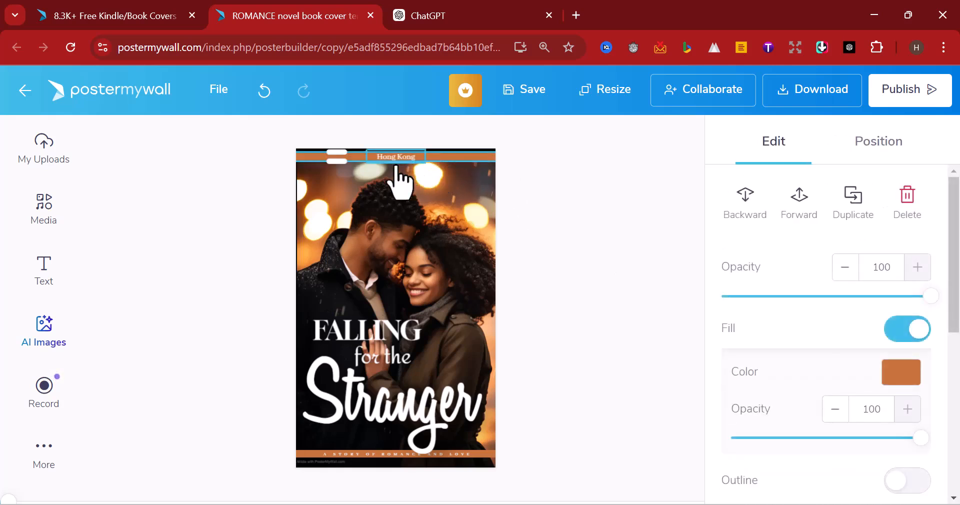
left_click_drag(339, 159, 341, 149)
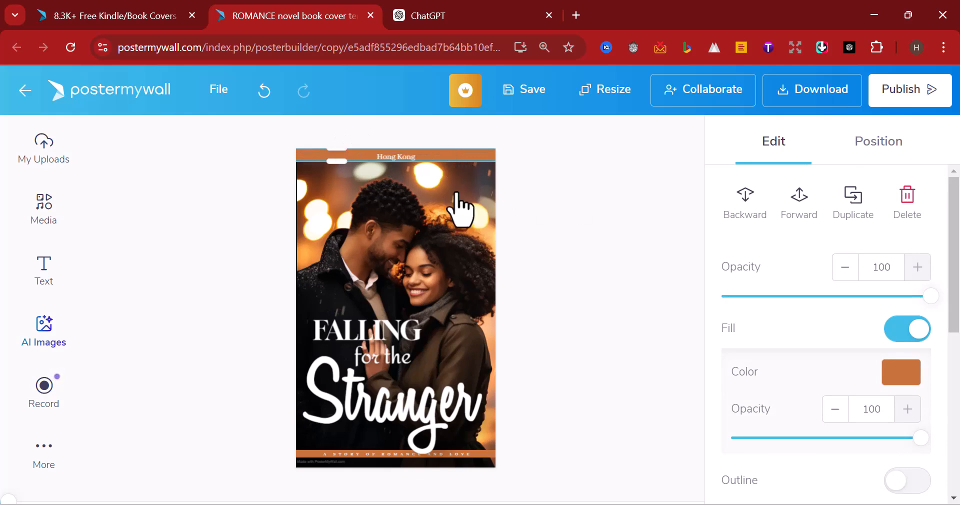
left_click_drag(460, 207, 456, 189)
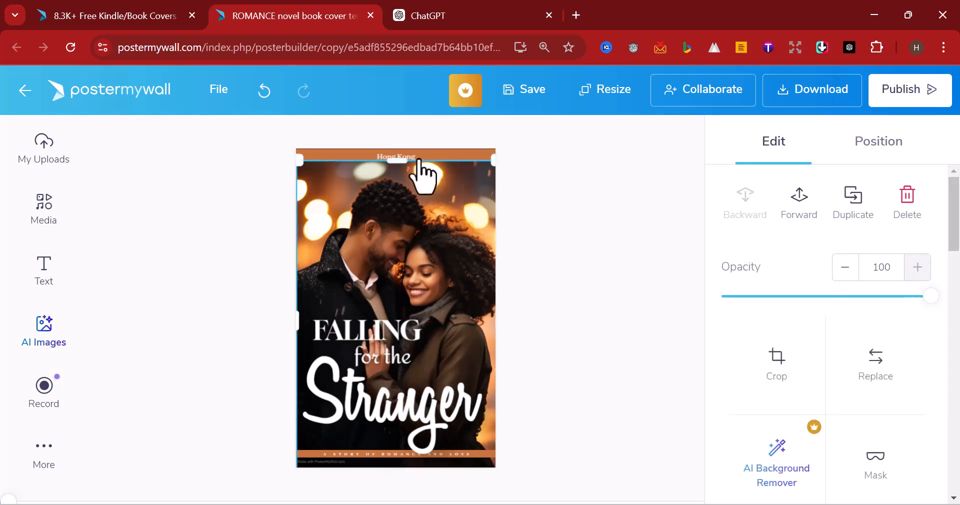
left_click(435, 156)
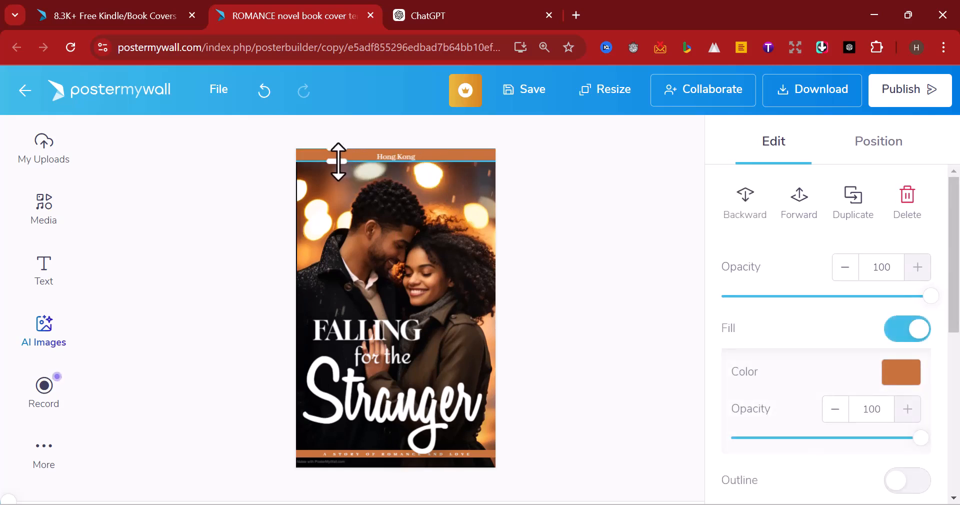
left_click_drag(338, 161, 336, 178)
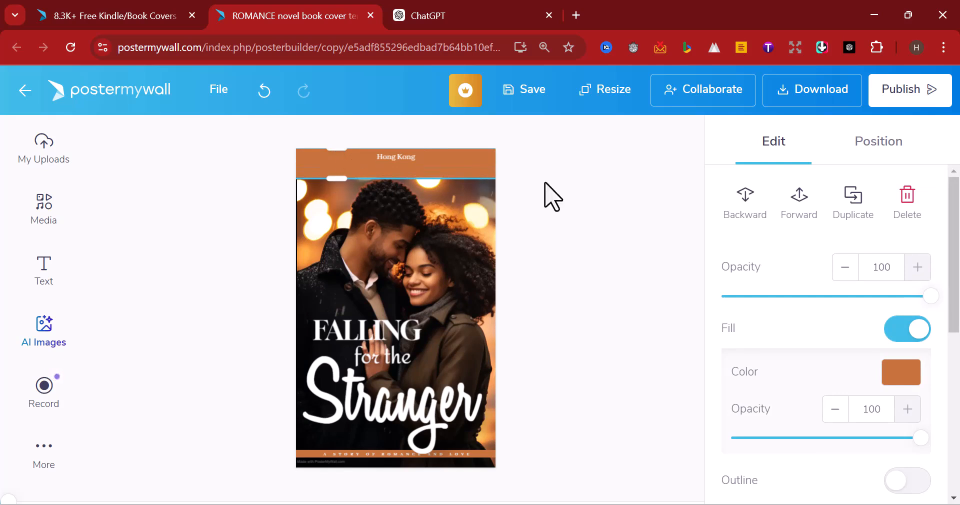
left_click(553, 202)
- Enlarge the "Hong Kong" text to size 117, widen its box to fit one line and centre it in the orange band
left_click_drag(403, 157, 404, 161)
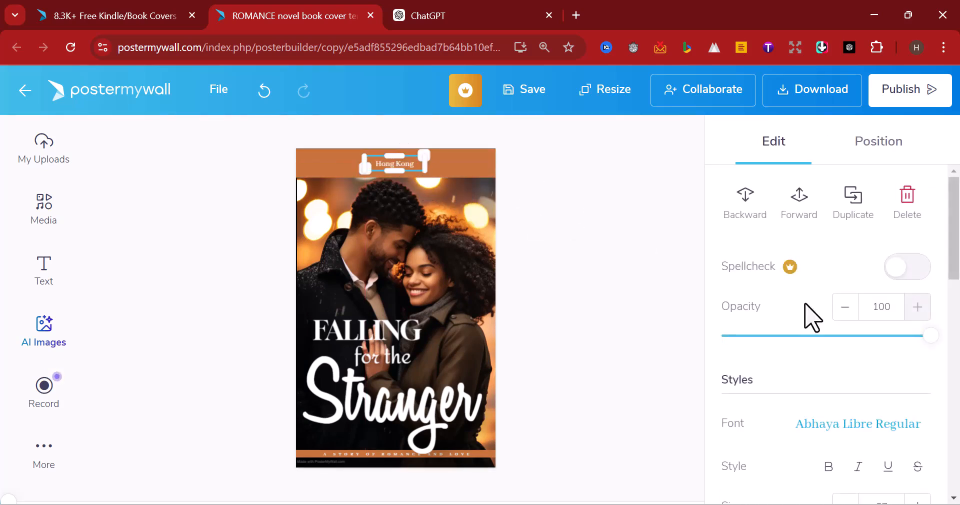
scroll(880, 350, "down", 5)
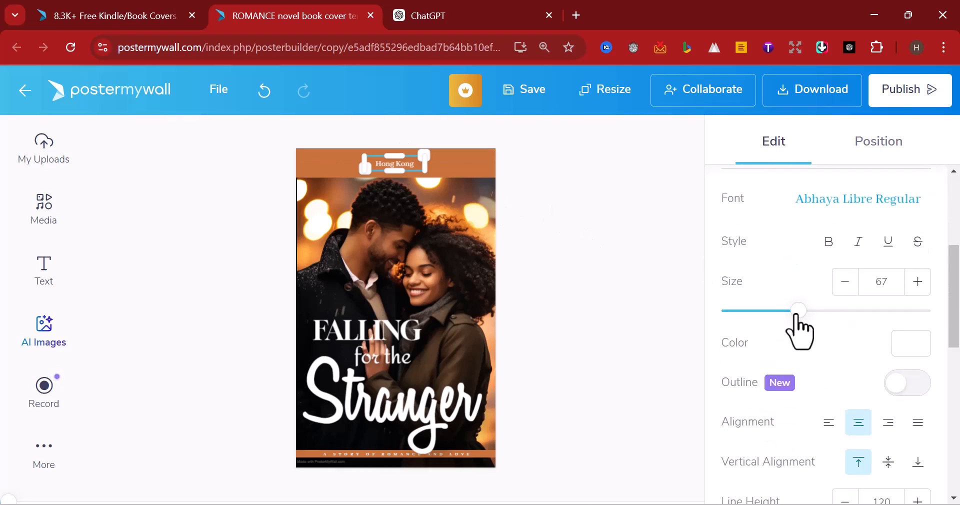
left_click_drag(793, 314, 856, 317)
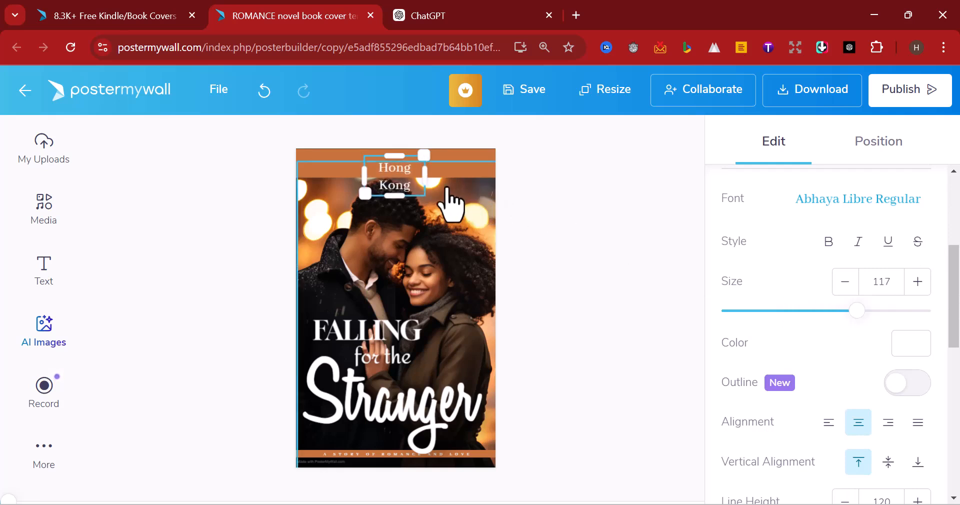
mouse_move(424, 176)
left_mouse_down()
mouse_move(460, 172)
mouse_move(410, 164)
left_mouse_up()
left_click(599, 195)
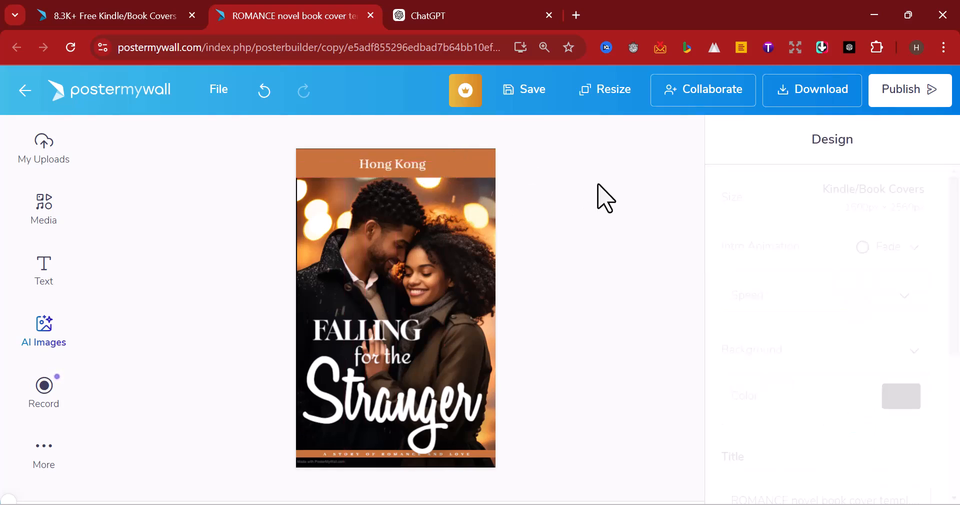
- Lower the orange band's top edge to leave a black strip above it, and shift "Hong Kong" slightly down within the band
left_click(469, 170)
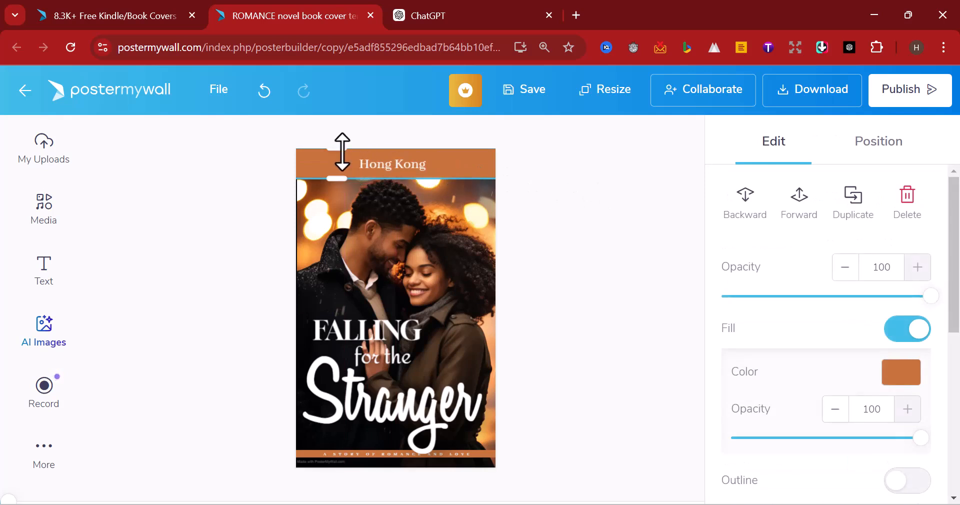
left_click_drag(340, 151, 339, 156)
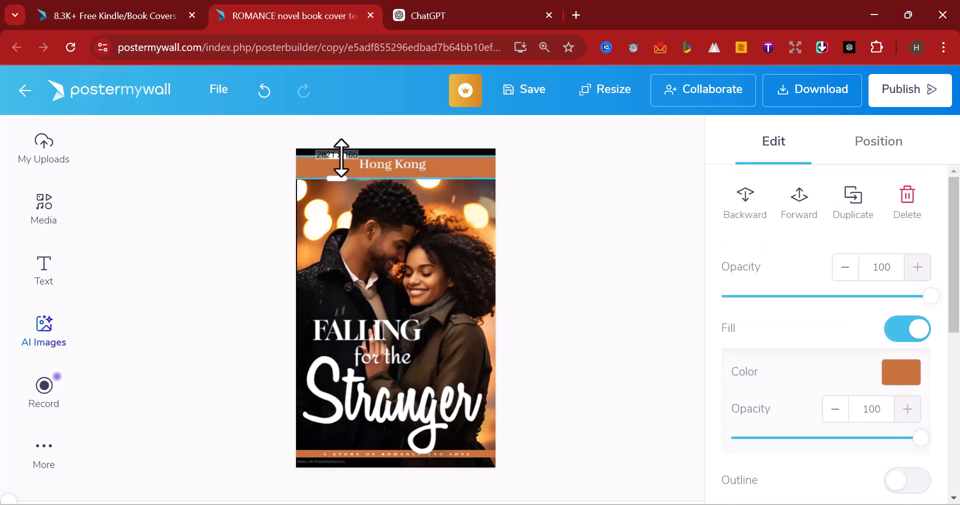
left_click(560, 179)
left_click_drag(414, 171, 435, 174)
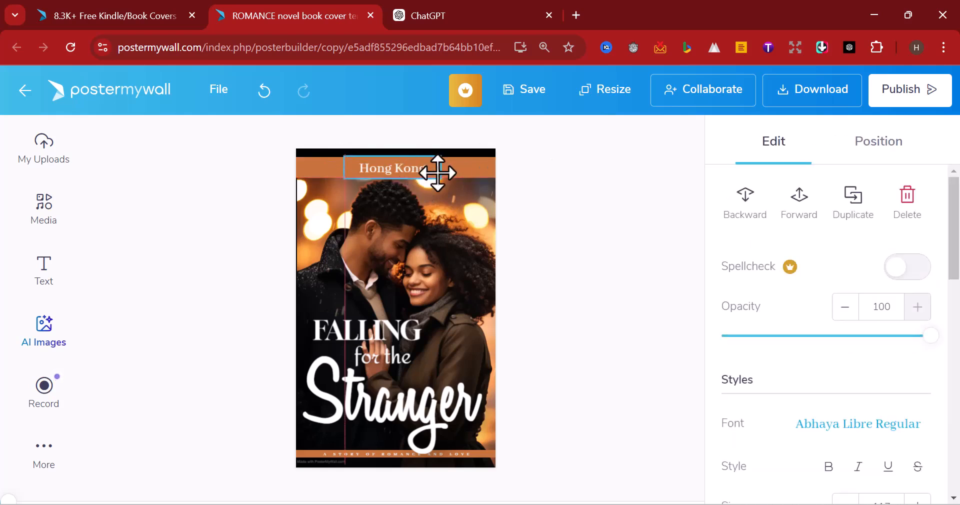
left_click(589, 231)
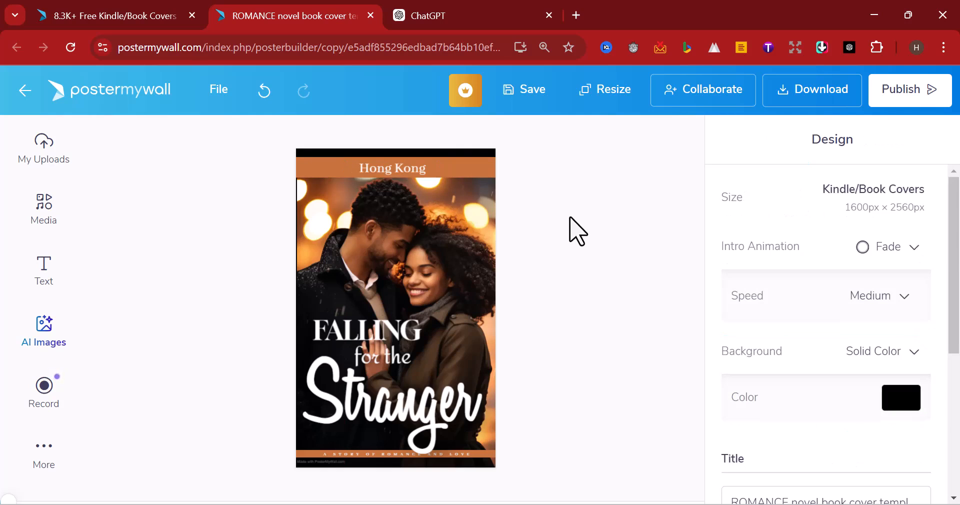
- Browse the media library's photos, AI images, shapes, stickers, icons, videos and audio
left_click(44, 212)
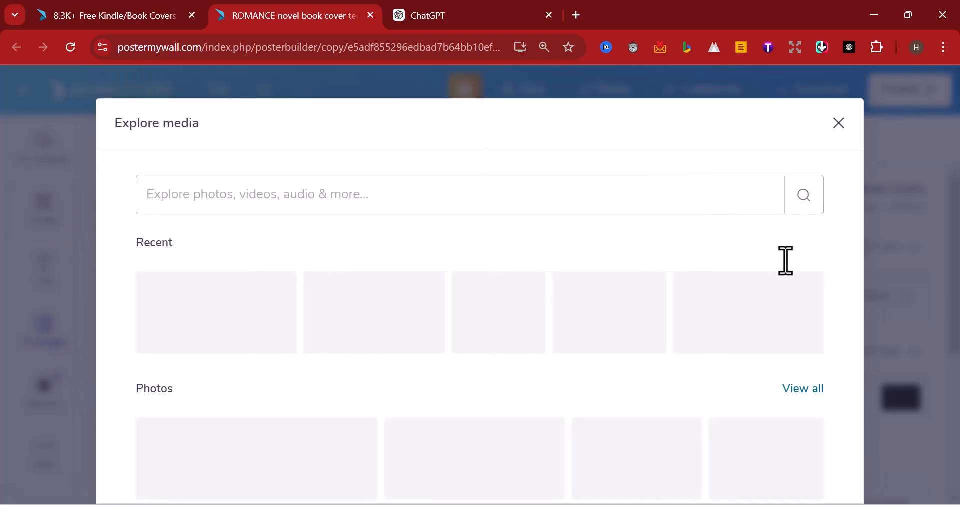
scroll(805, 303, "down", 3)
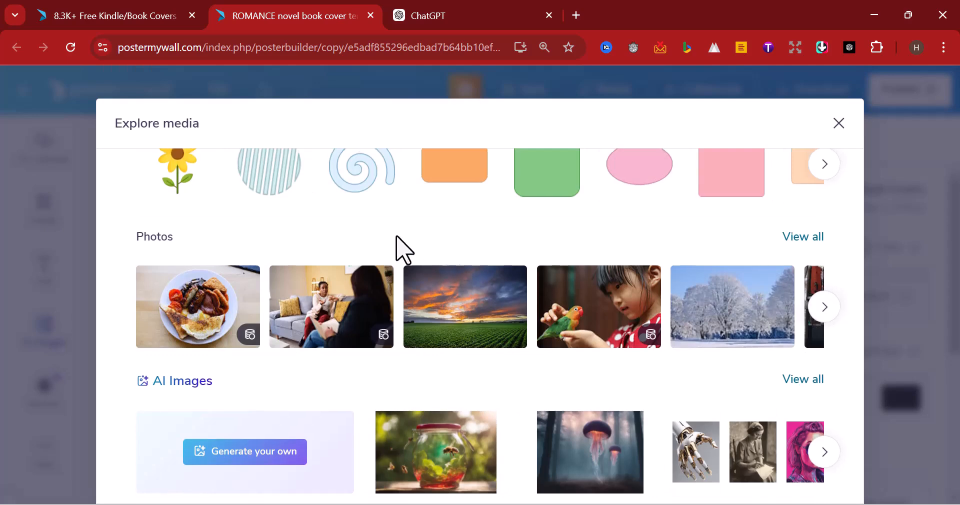
scroll(460, 253, "up", 3)
scroll(550, 265, "down", 3)
scroll(772, 336, "down", 3)
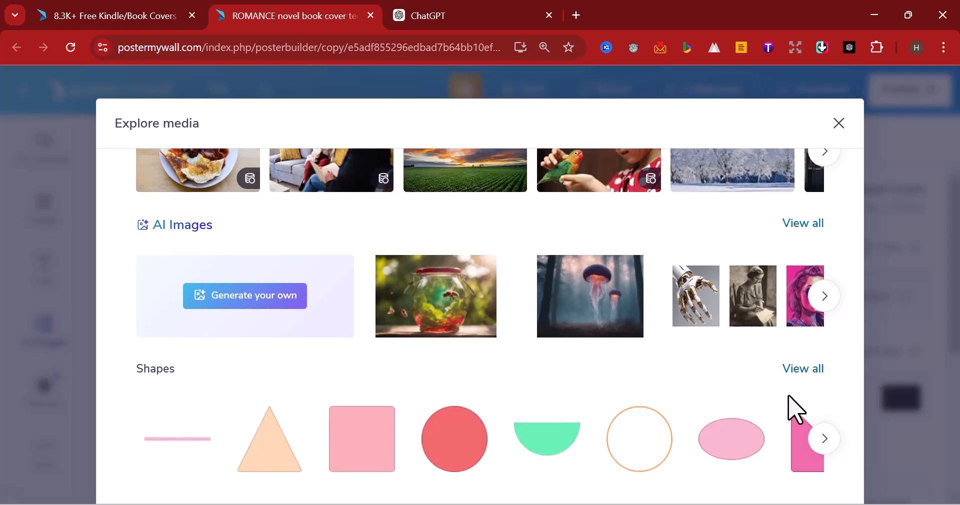
scroll(650, 375, "down", 3)
scroll(190, 260, "down", 1)
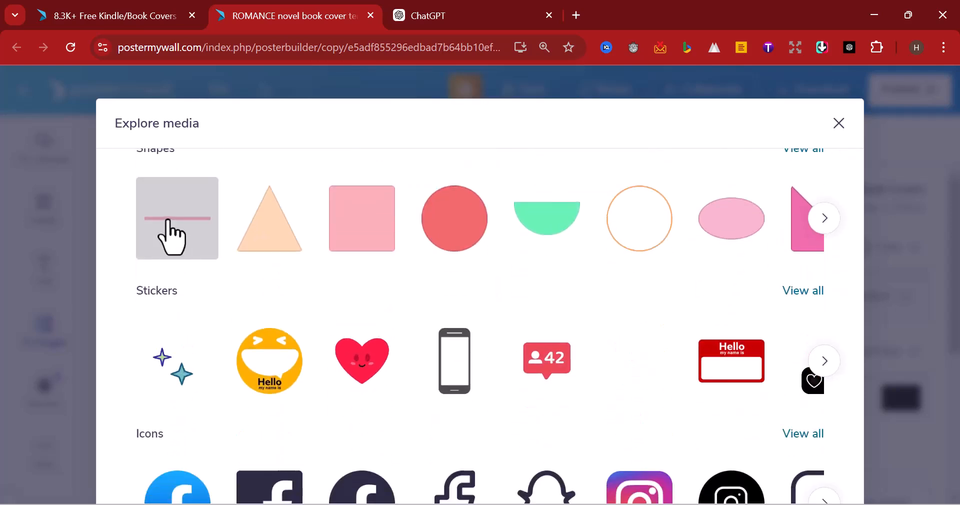
scroll(185, 245, "down", 1)
scroll(294, 292, "down", 2)
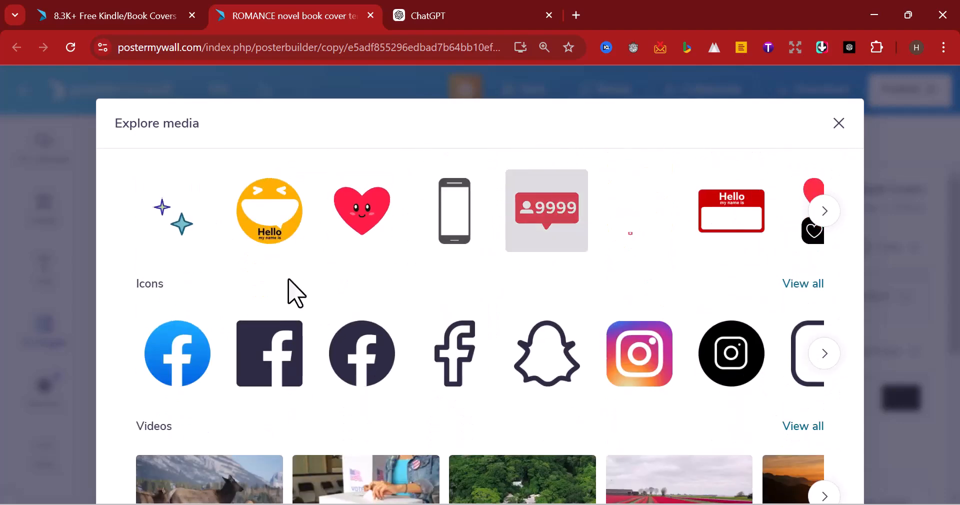
scroll(170, 282, "down", 1)
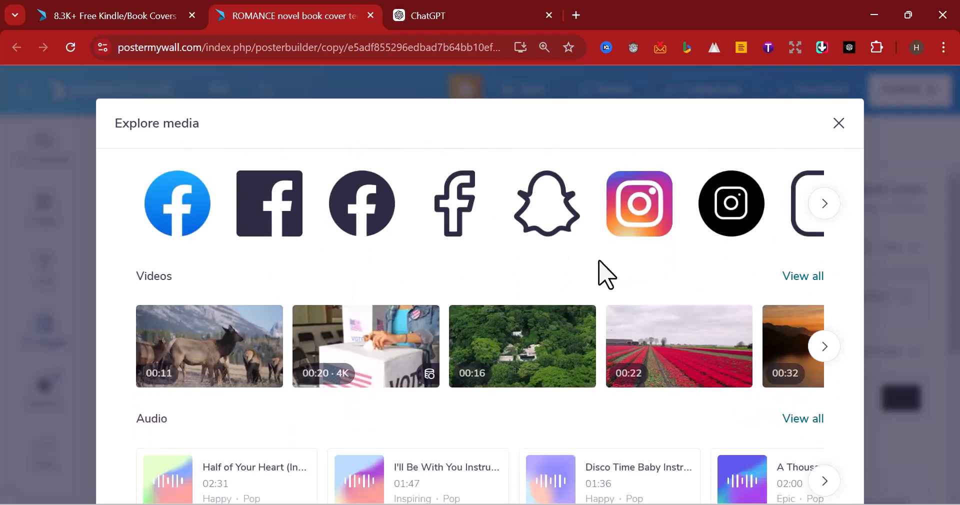
left_click(829, 215)
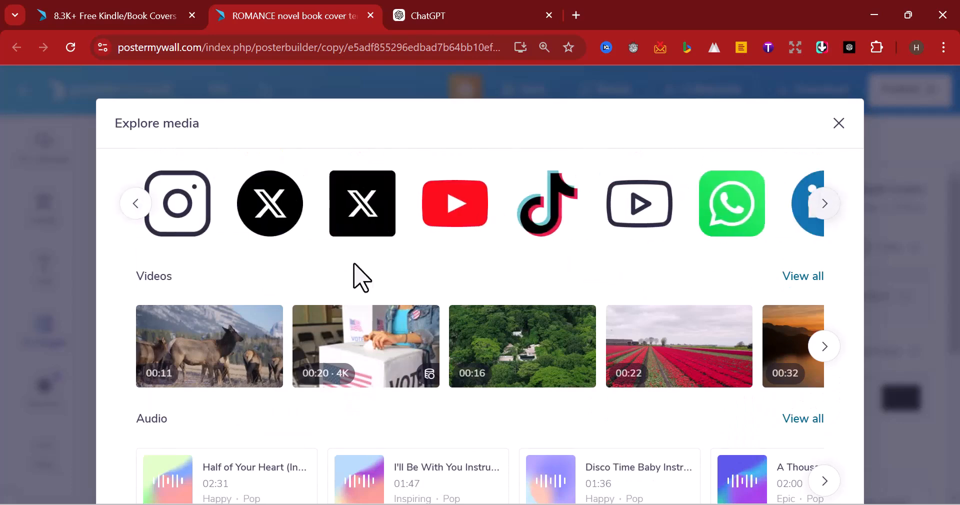
scroll(215, 310, "down", 1)
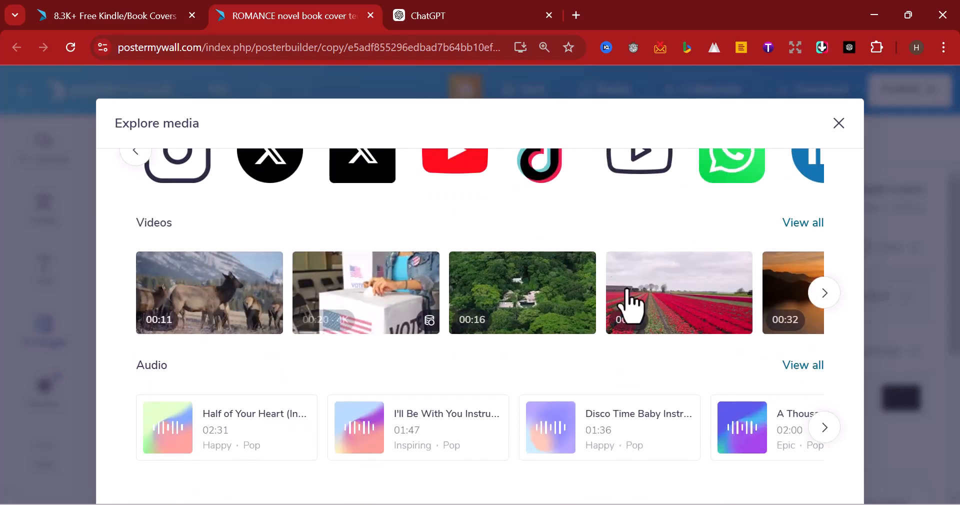
left_click(824, 295)
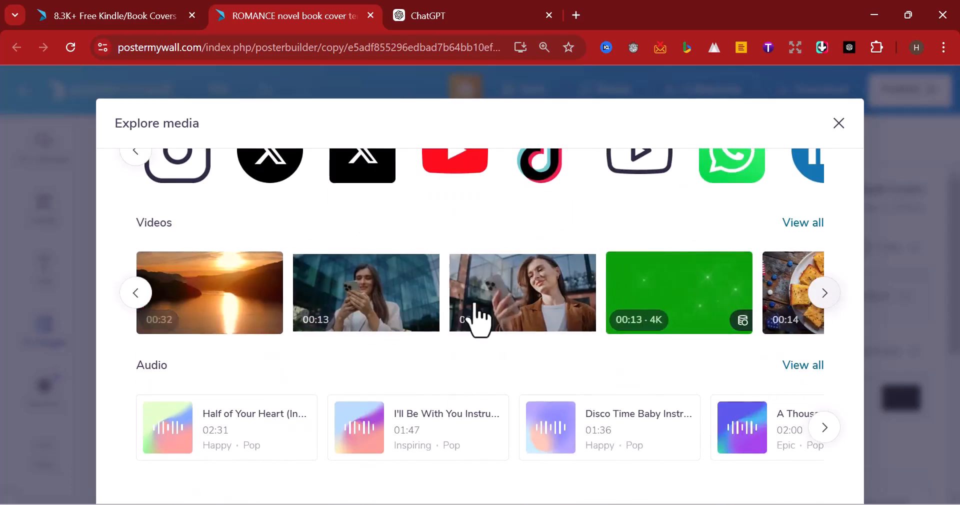
left_click(824, 293)
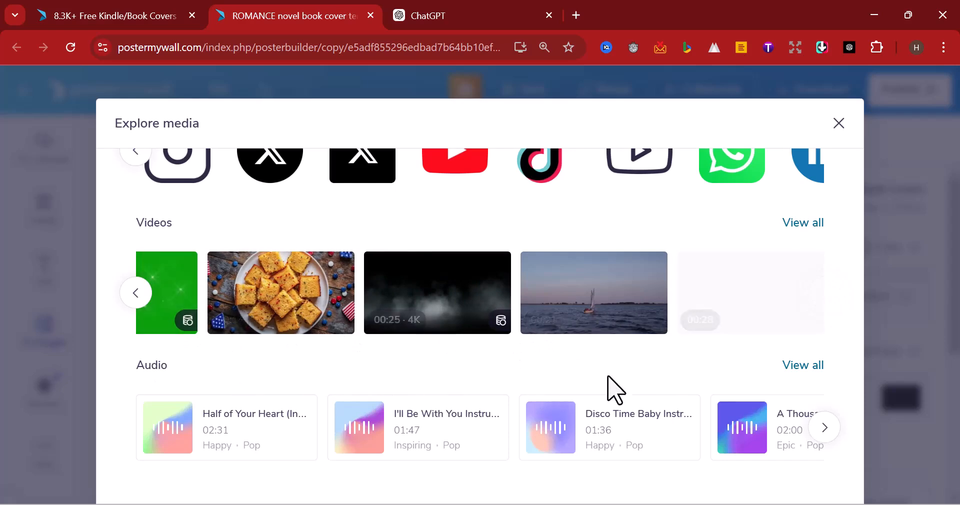
scroll(614, 350, "up", 5)
scroll(550, 283, "up", 5)
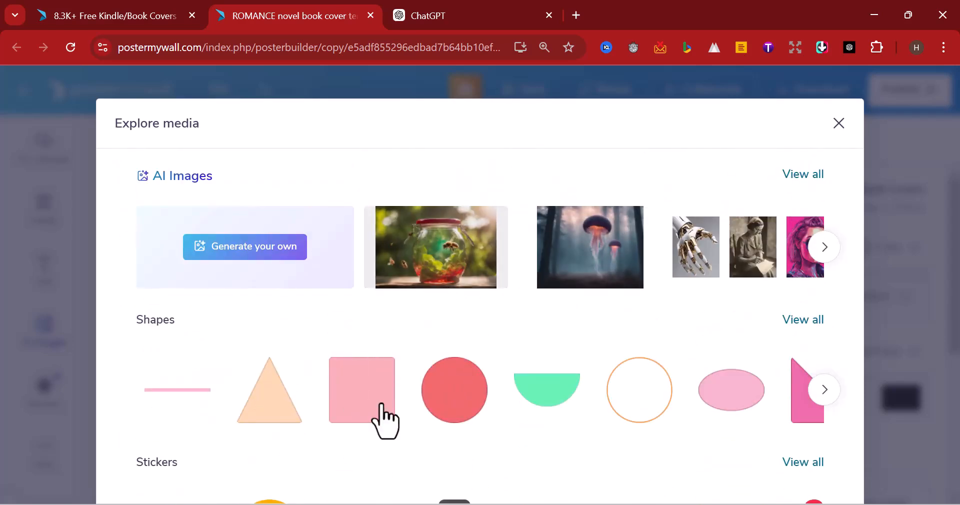
- Add the red circle shape from the media library, place it near the cover's upper right corner and delete it
left_click(453, 400)
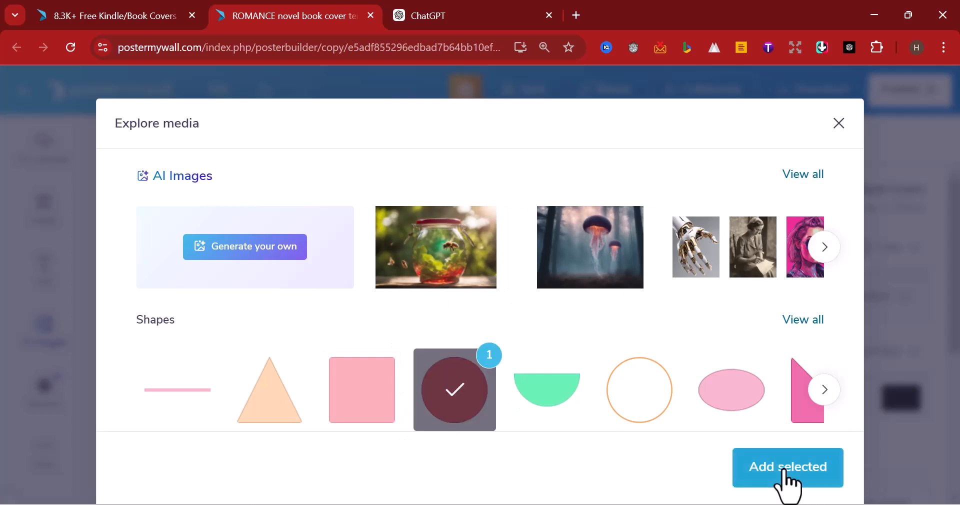
left_click(784, 483)
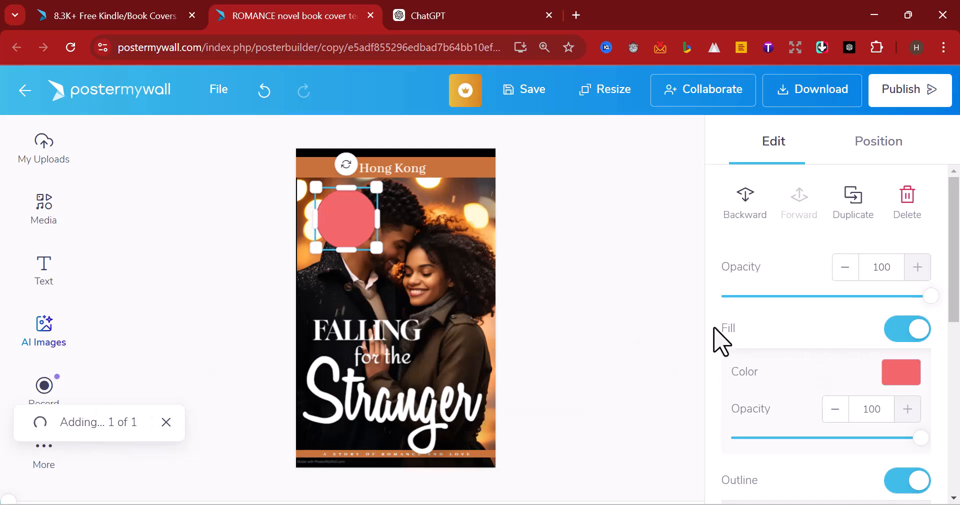
left_click_drag(361, 254, 473, 206)
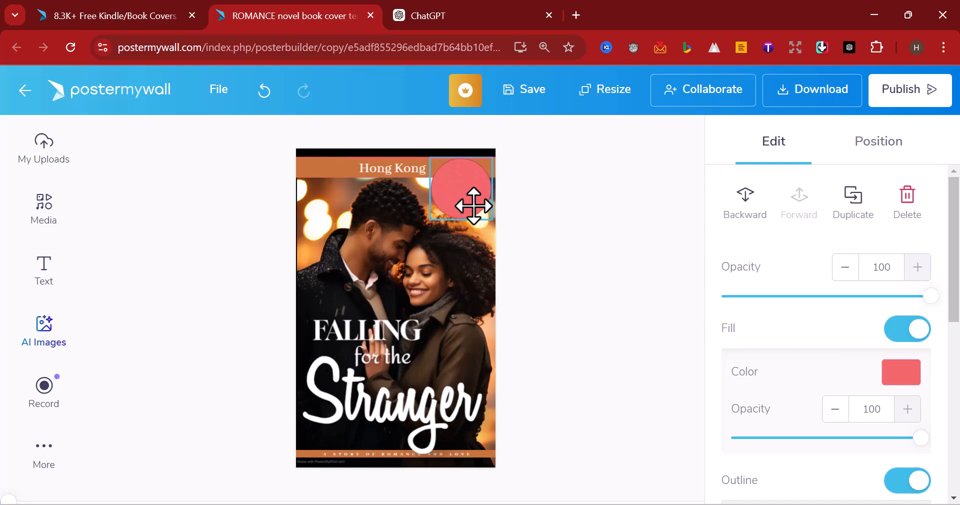
left_click_drag(474, 206, 475, 230)
key("Delete")
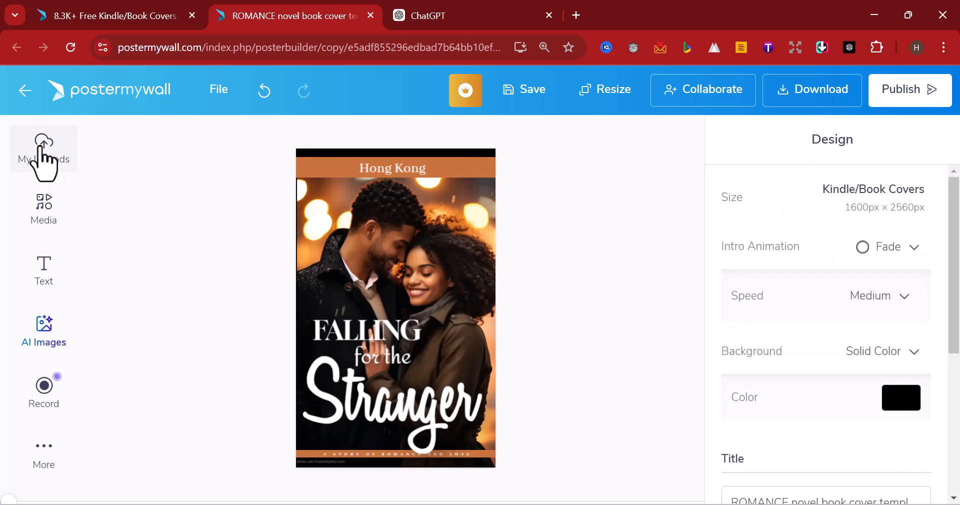
- Upload the smiling man's portrait, the image starting with _6c1e090b in the Downloads folder, to the design
left_click(385, 268)
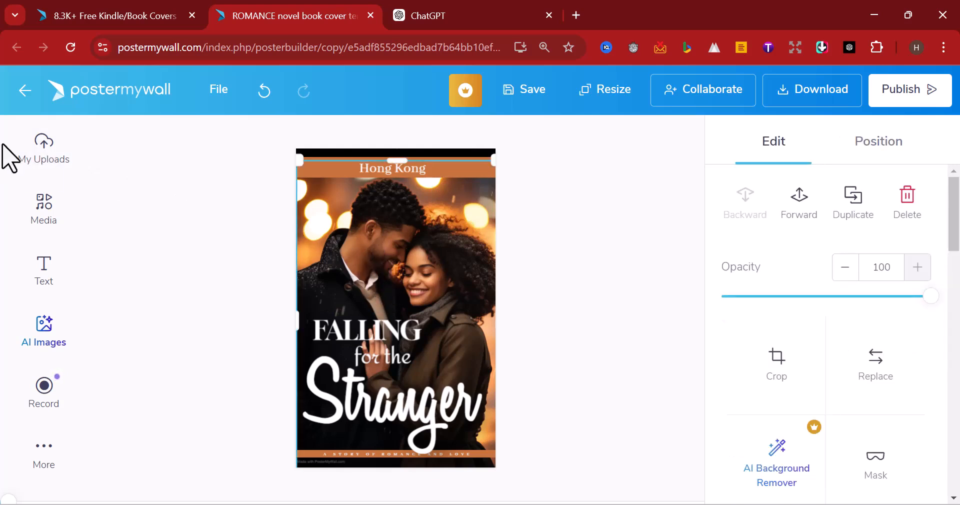
left_click(49, 159)
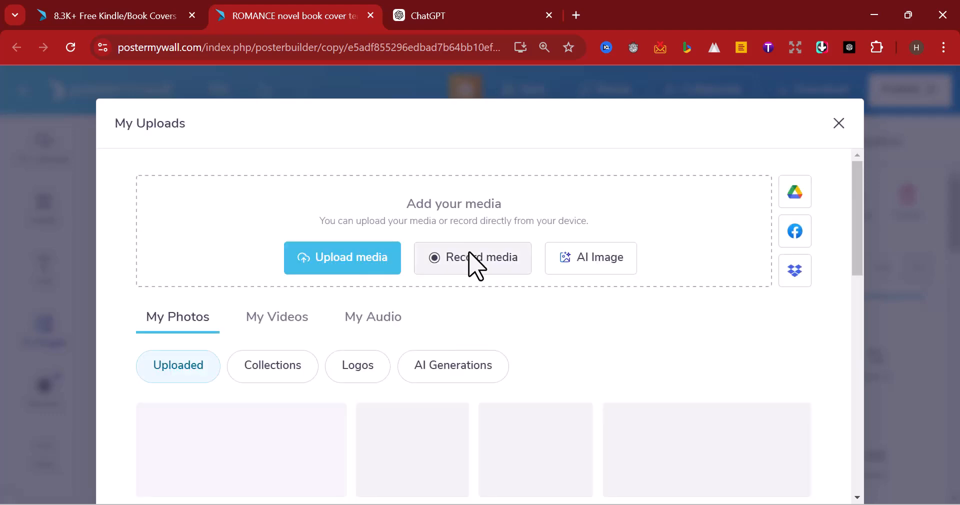
left_click(337, 264)
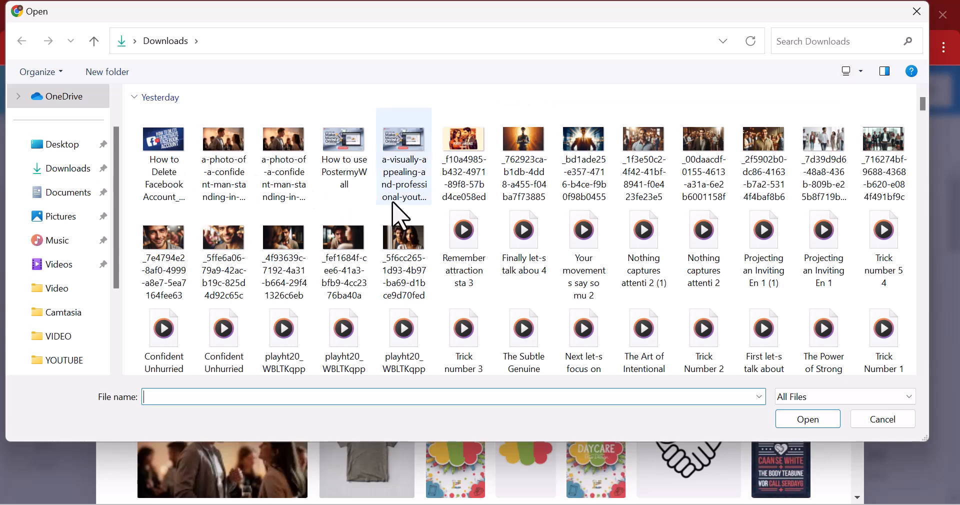
scroll(392, 222, "down", 1)
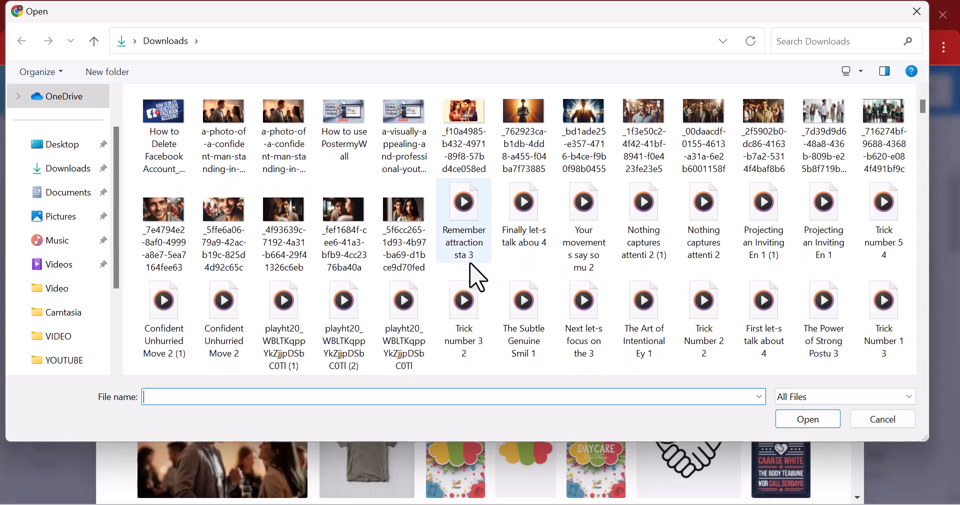
scroll(457, 268, "down", 3)
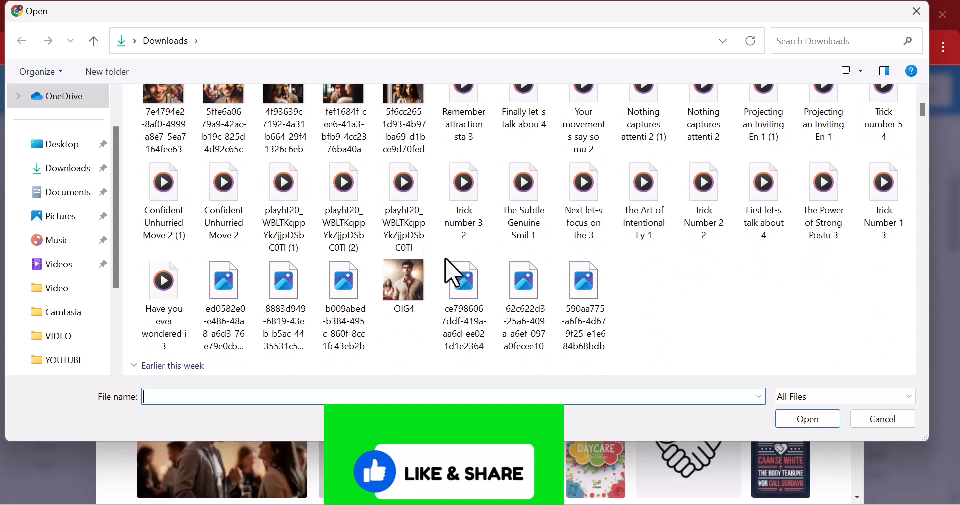
scroll(407, 278, "down", 4)
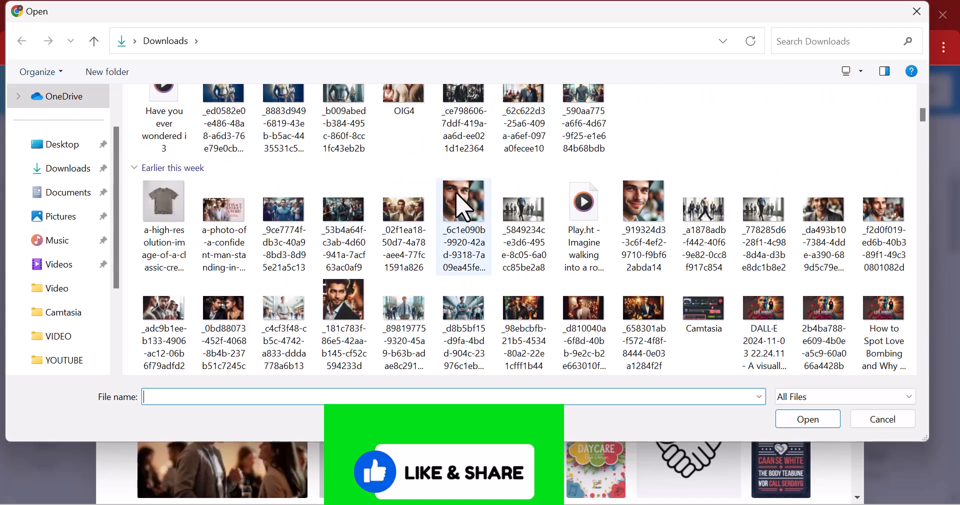
left_click(463, 207)
left_click(799, 421)
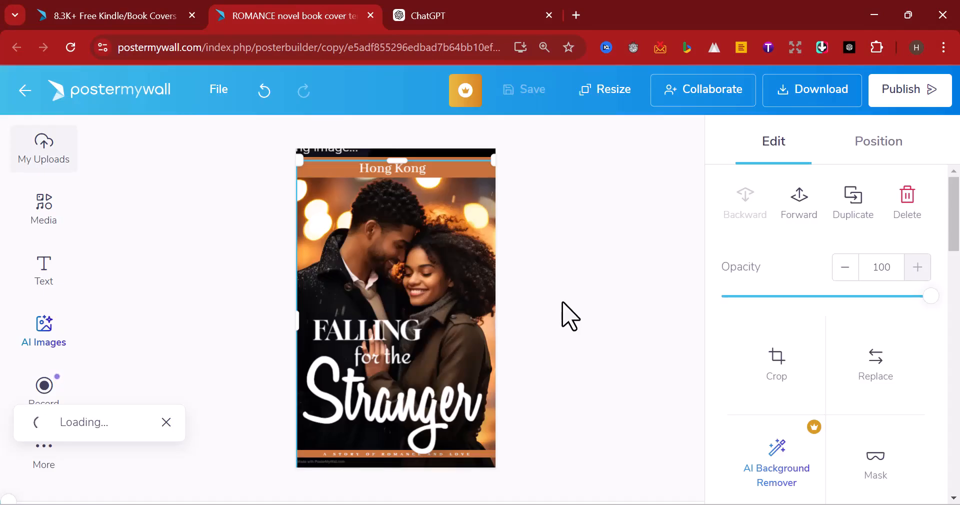
- Move and enlarge the man's portrait to fill the cover below the black strip, and send it to the bottom layer
left_click_drag(413, 270, 387, 223)
left_click_drag(412, 275, 547, 498)
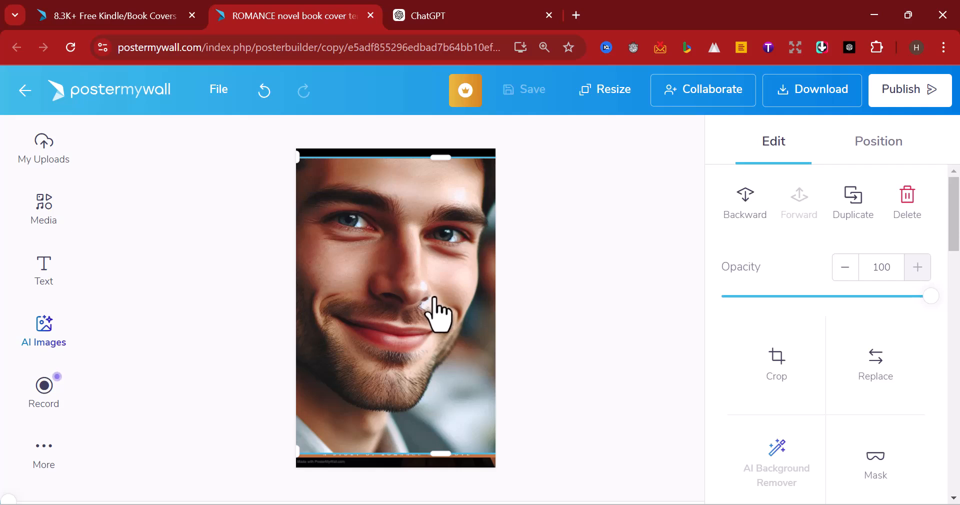
right_click(433, 299)
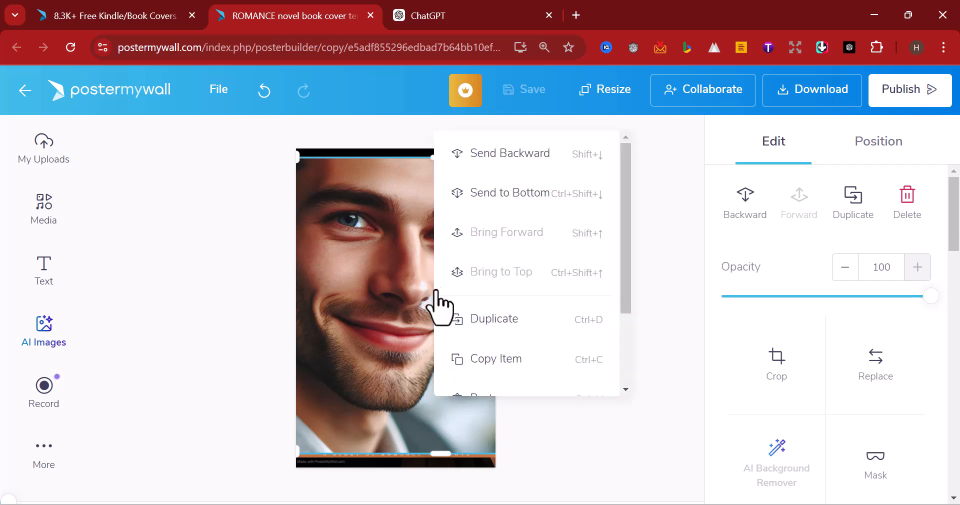
left_click(506, 154)
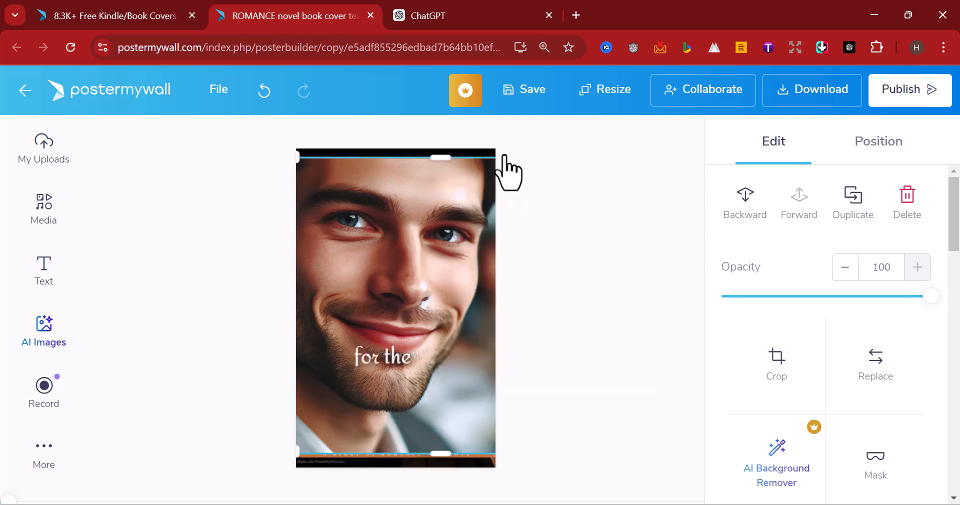
right_click(488, 204)
left_click(521, 195)
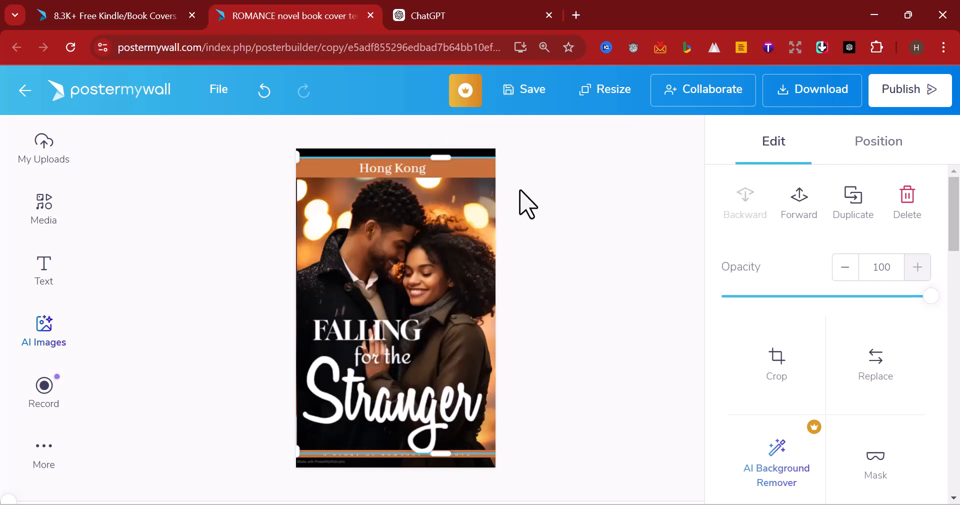
- Delete the embracing couple's photo so the man's portrait serves as the cover's main image
right_click(459, 220)
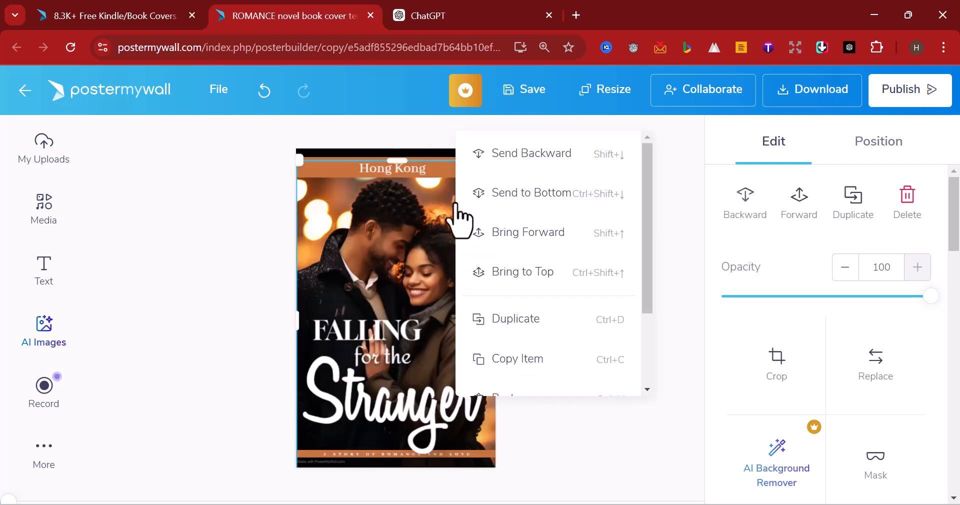
left_click(419, 235)
key("Delete")
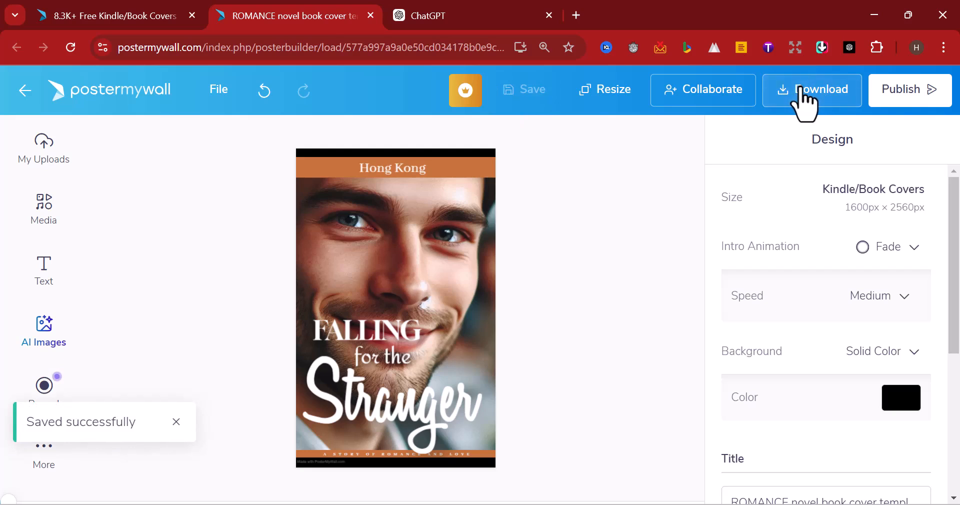
- Review the download quality options and download the design as the free, watermarked Basic Video
left_click(802, 90)
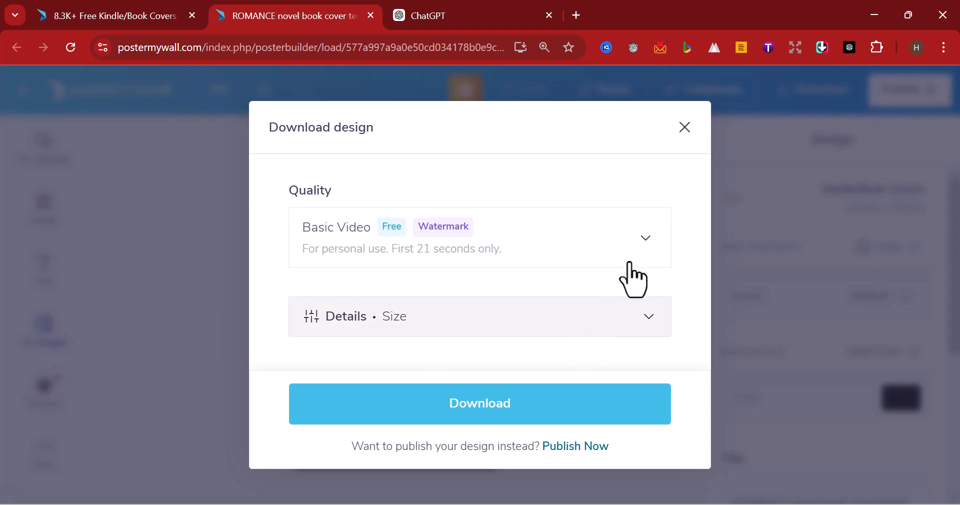
left_click(648, 237)
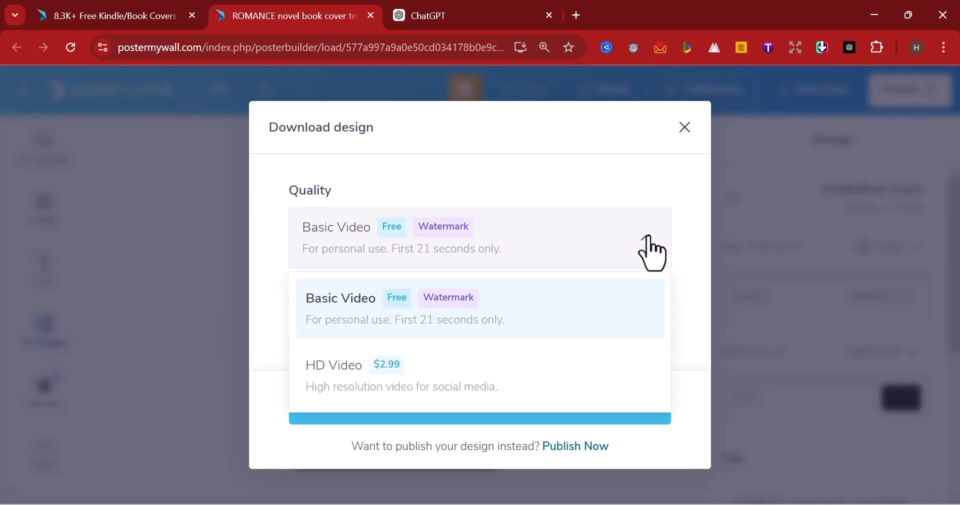
left_click(650, 252)
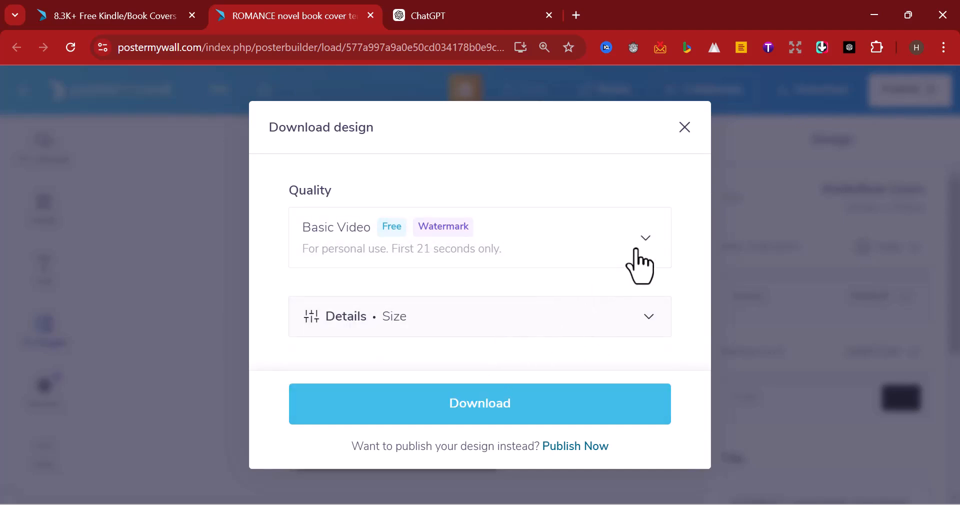
left_click(648, 240)
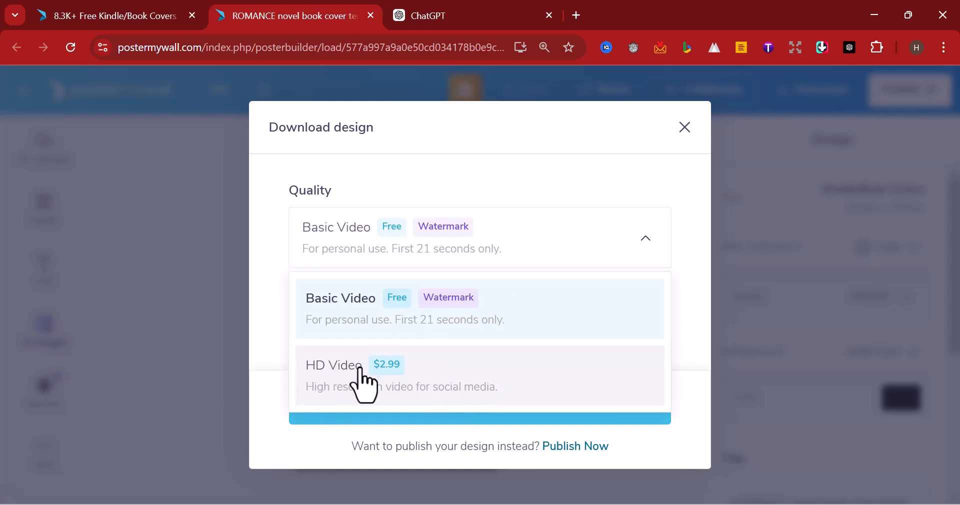
left_click(680, 235)
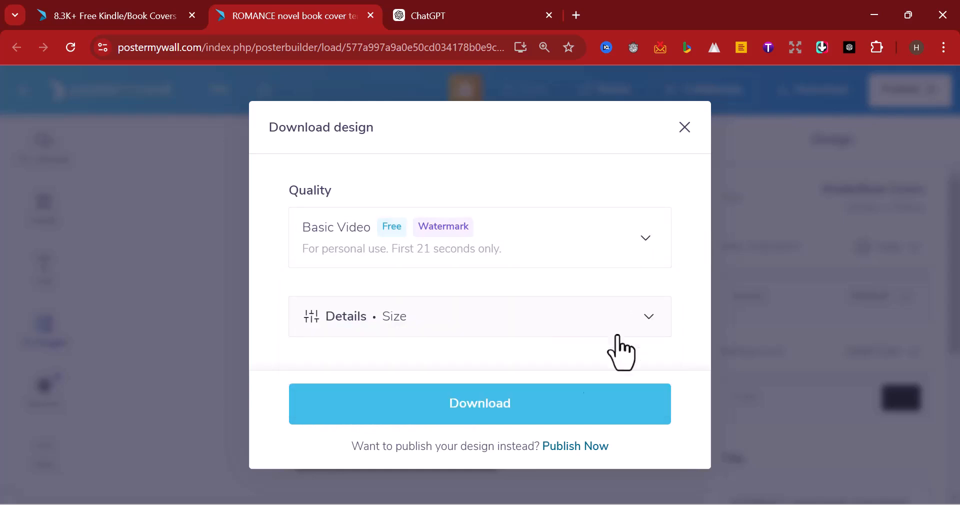
left_click(479, 411)
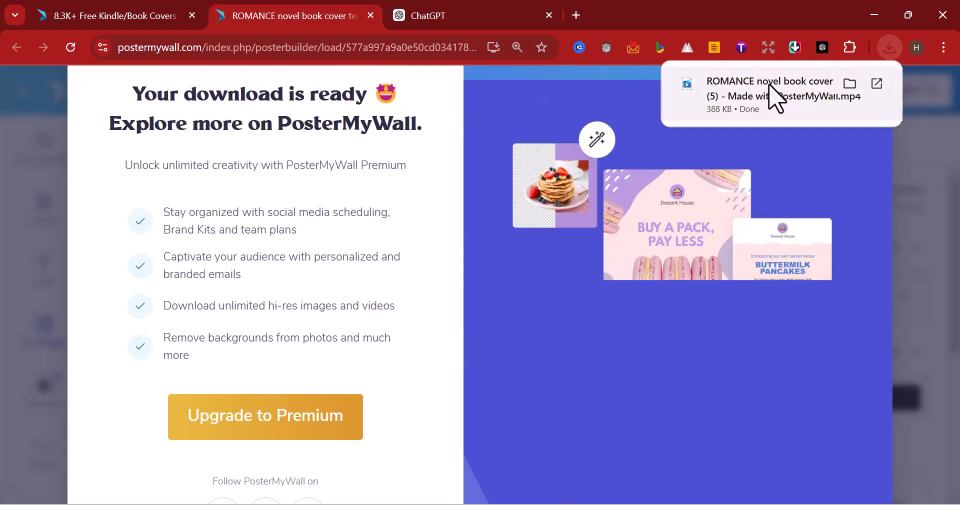
- Play the downloaded book cover video, close the player, and dismiss the Premium offer to return to the design
left_click(878, 85)
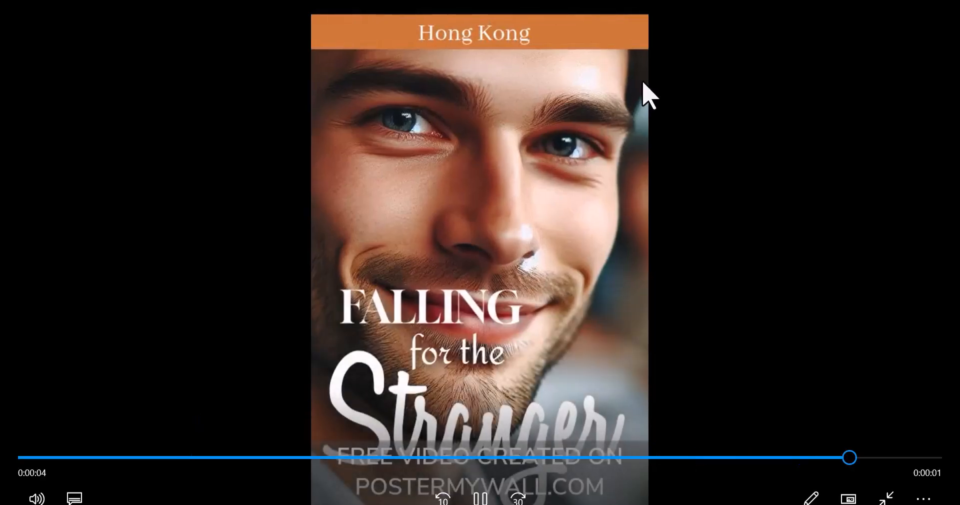
key("Escape")
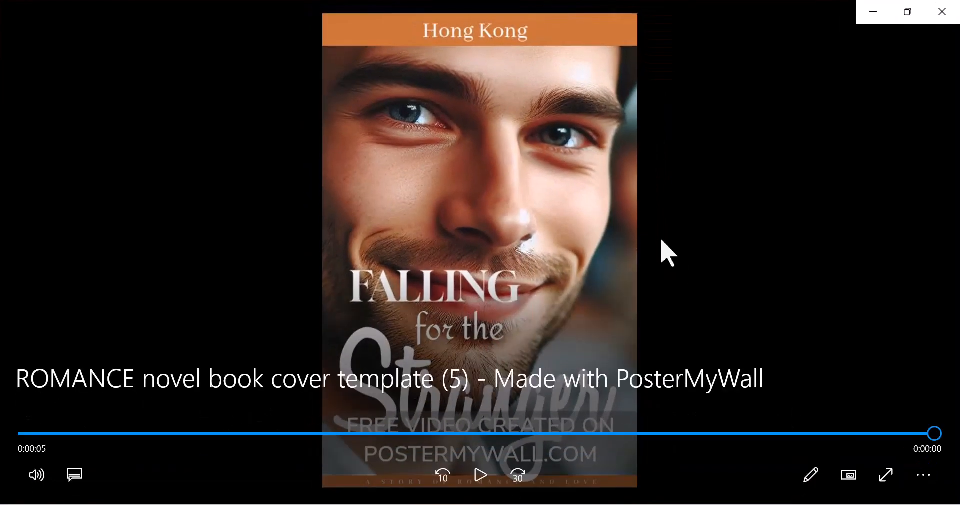
left_click(946, 15)
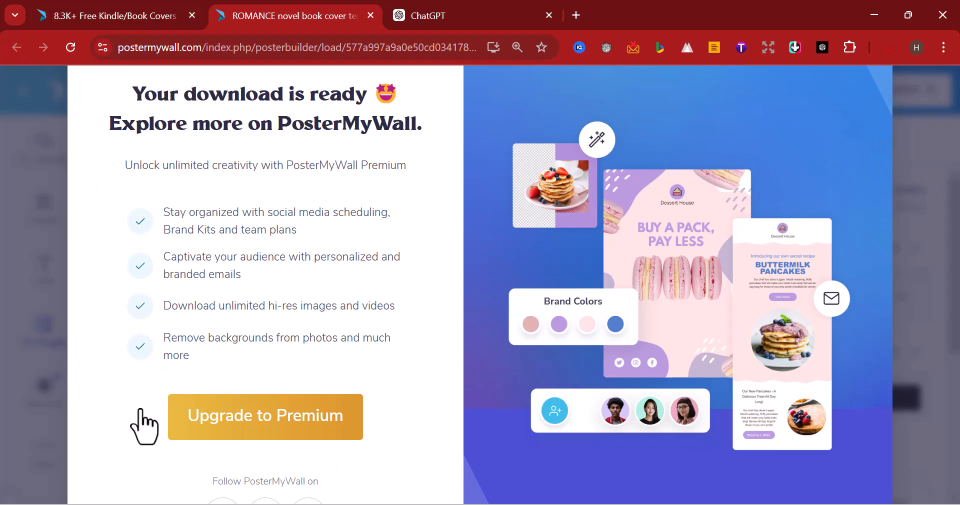
left_click(955, 255)
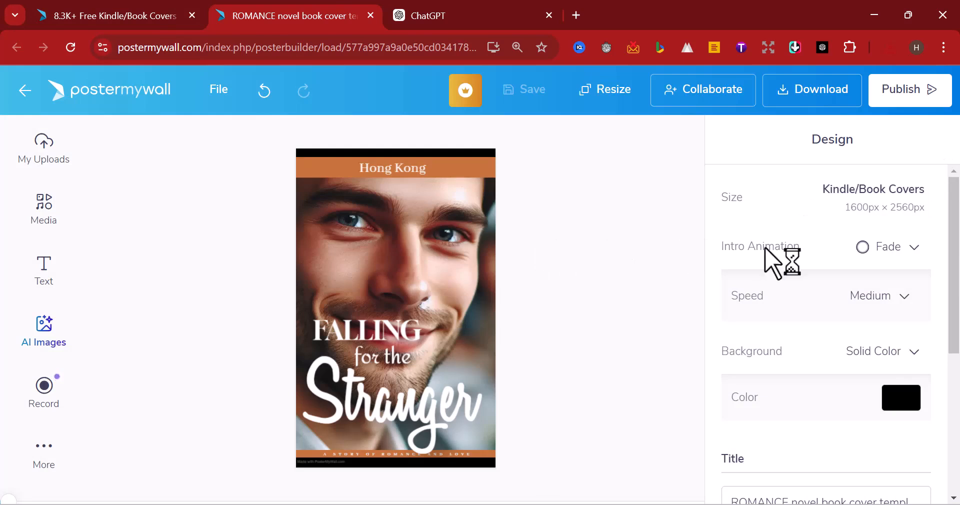
- Set the design's intro animation to None and save the design
left_click(913, 265)
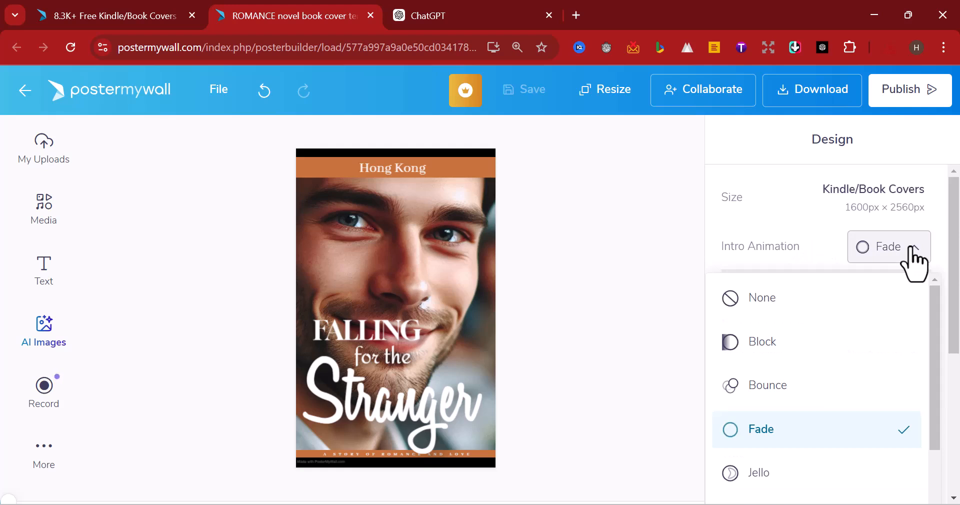
left_click(783, 298)
left_click(525, 90)
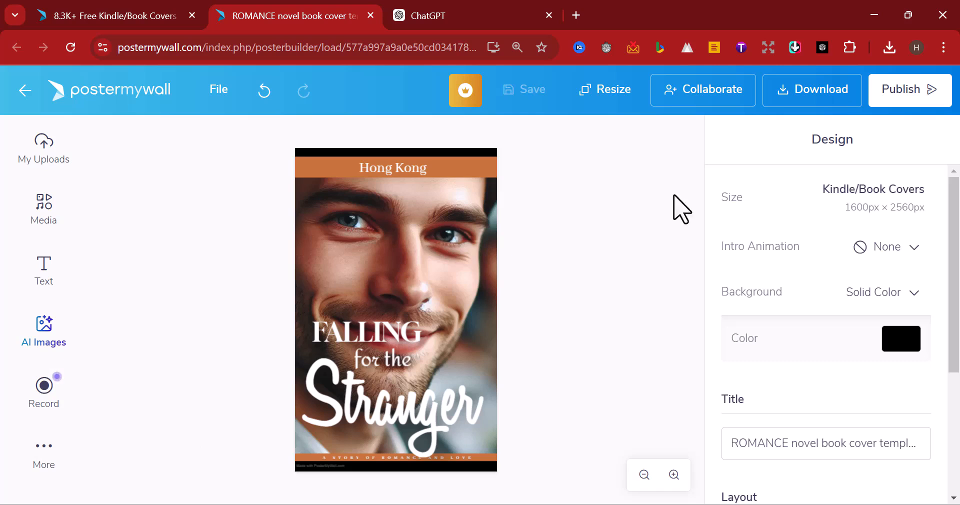
left_click(905, 255)
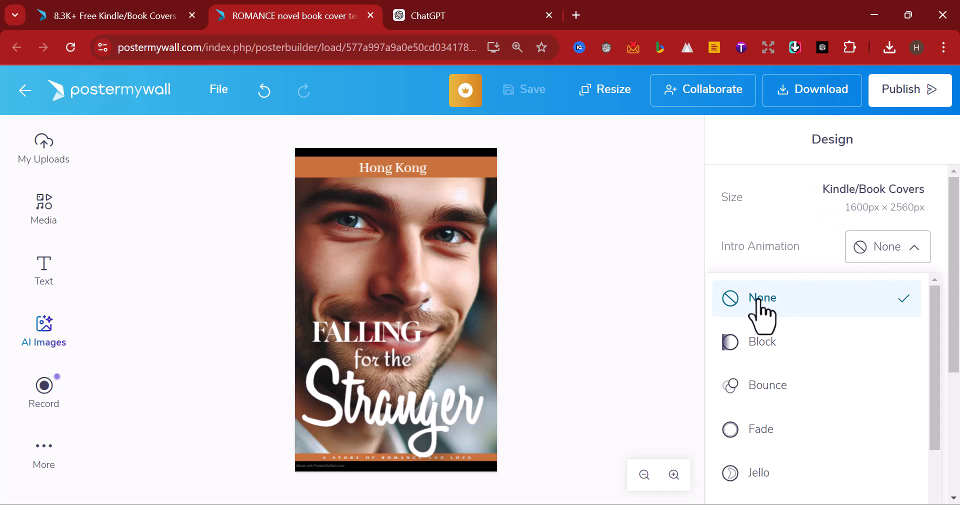
left_click(656, 253)
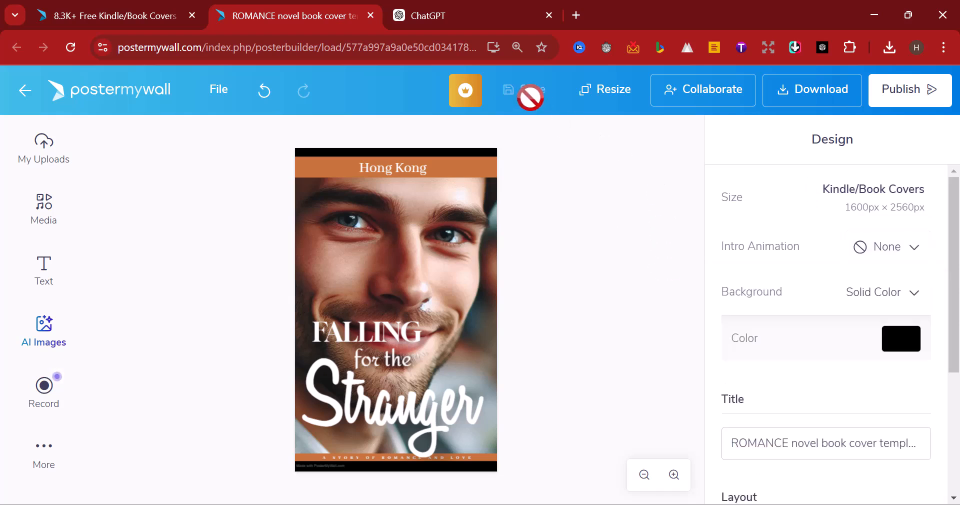